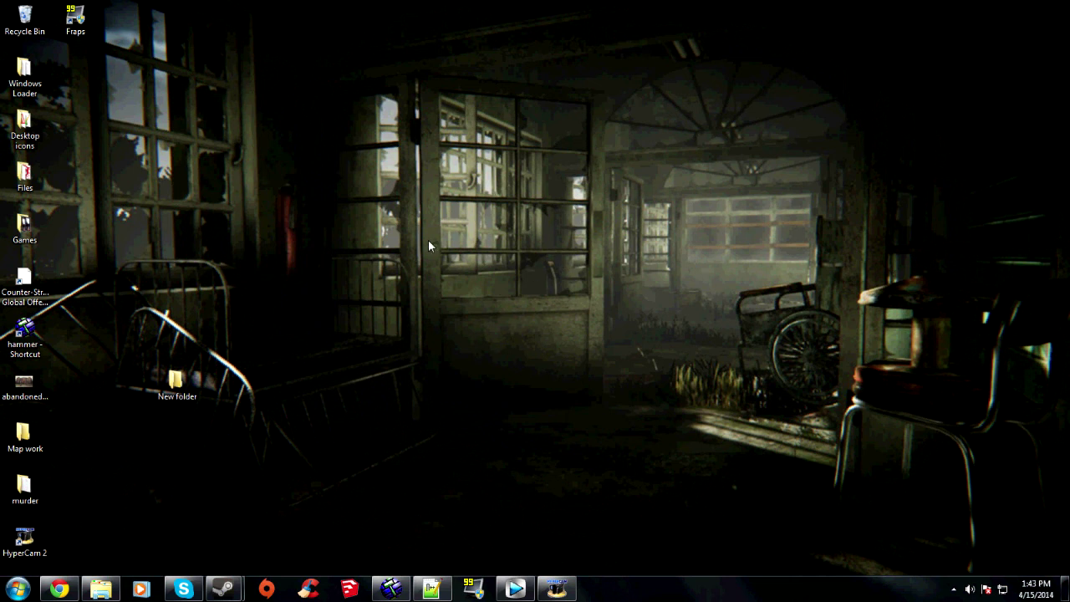
Bring up the Test map in Hammer and turn the 3D camera around the room
{"action": "left_click", "coordinate": [390, 590]}
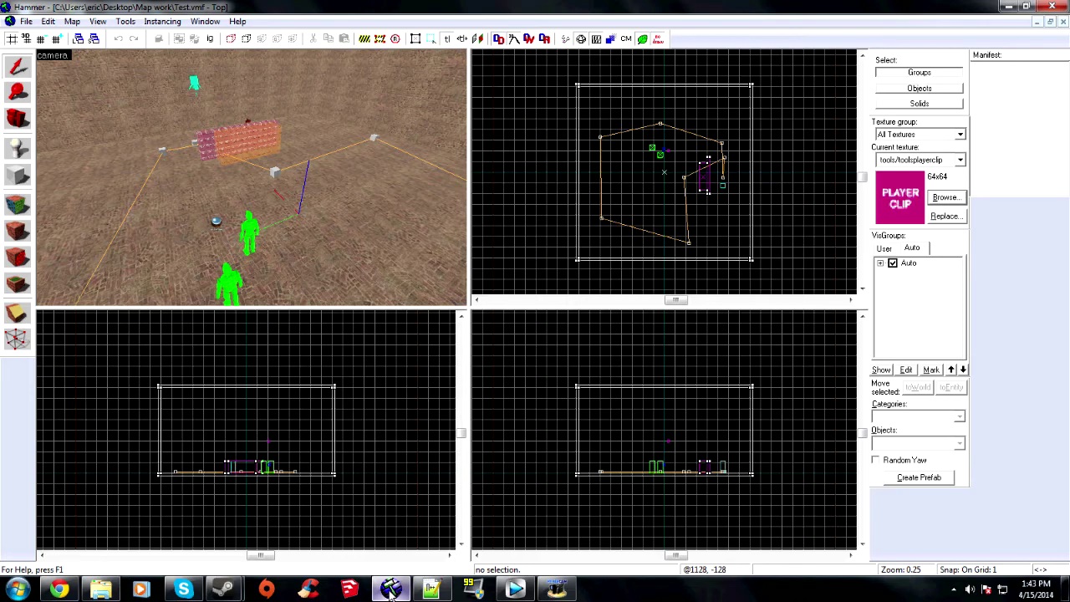
{"action": "left_click", "coordinate": [329, 245]}
{"action": "key", "text": "Escape"}
{"action": "key", "text": "Left"}
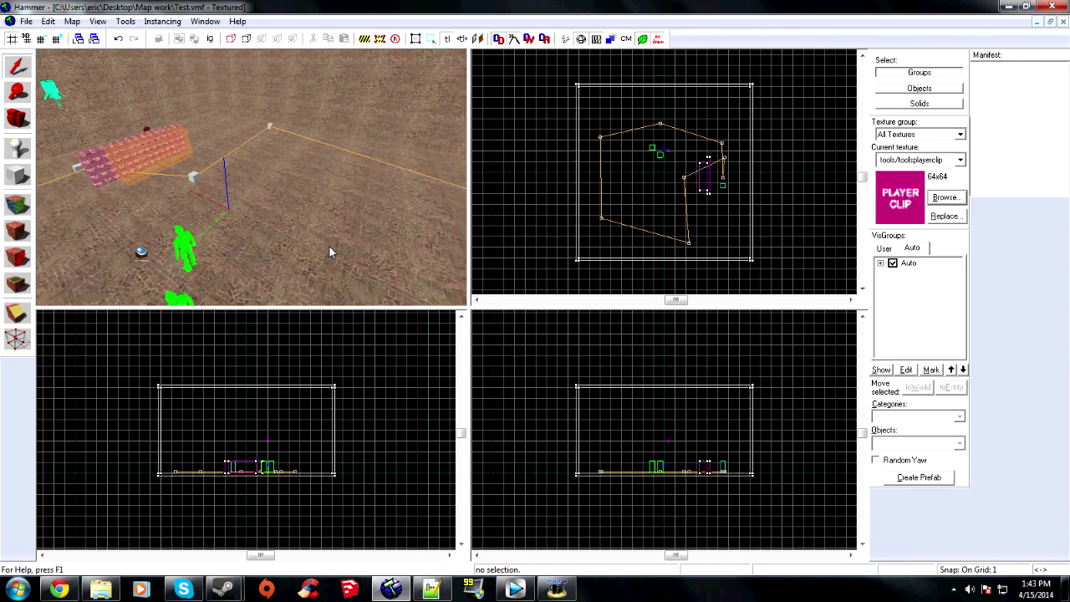
{"action": "key", "text": "Left"}
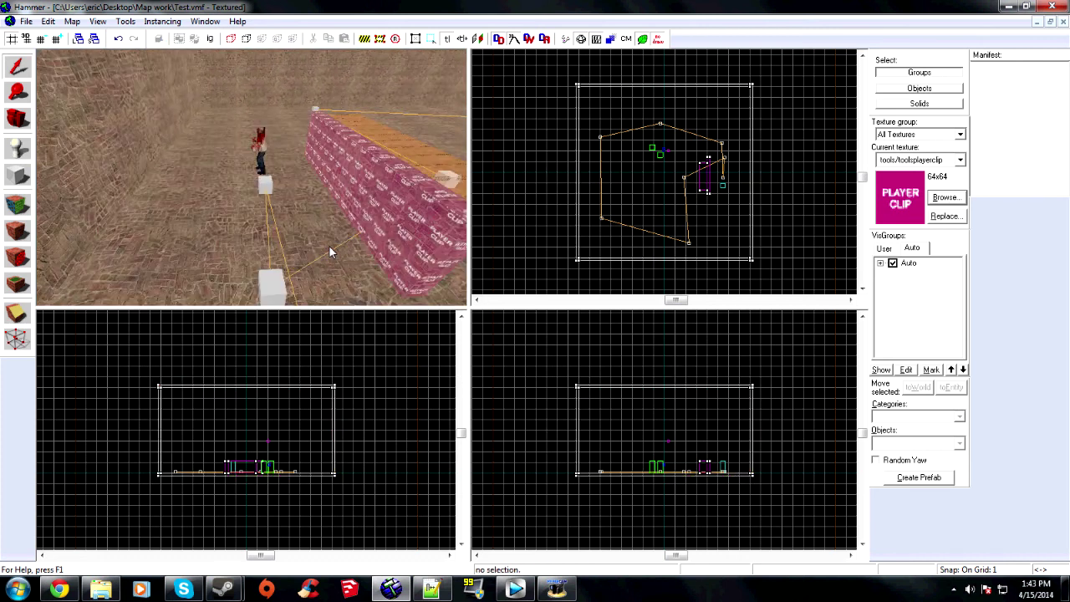
Fly the camera past the green player spawns, cubemap sphere and pink-orange brush wall
{"action": "key", "text": "w"}
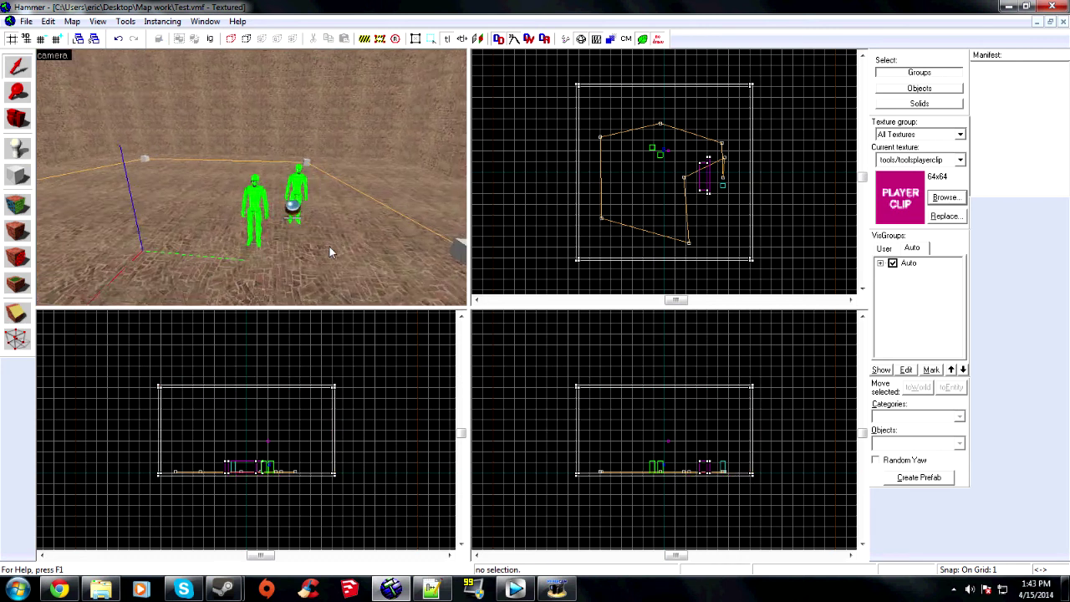
{"action": "key", "text": "s"}
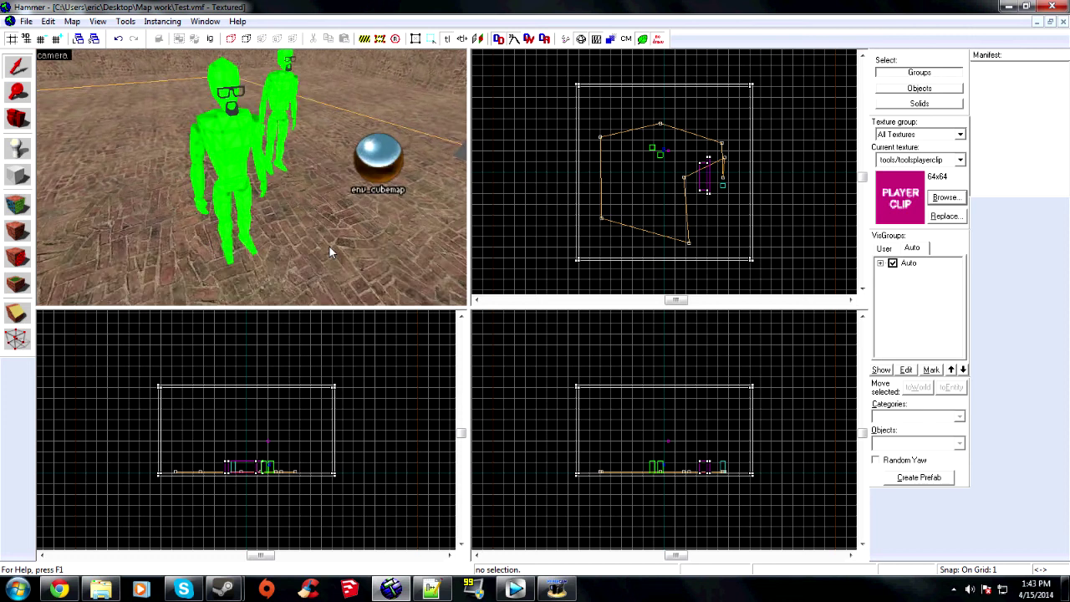
{"action": "key", "text": "Left"}
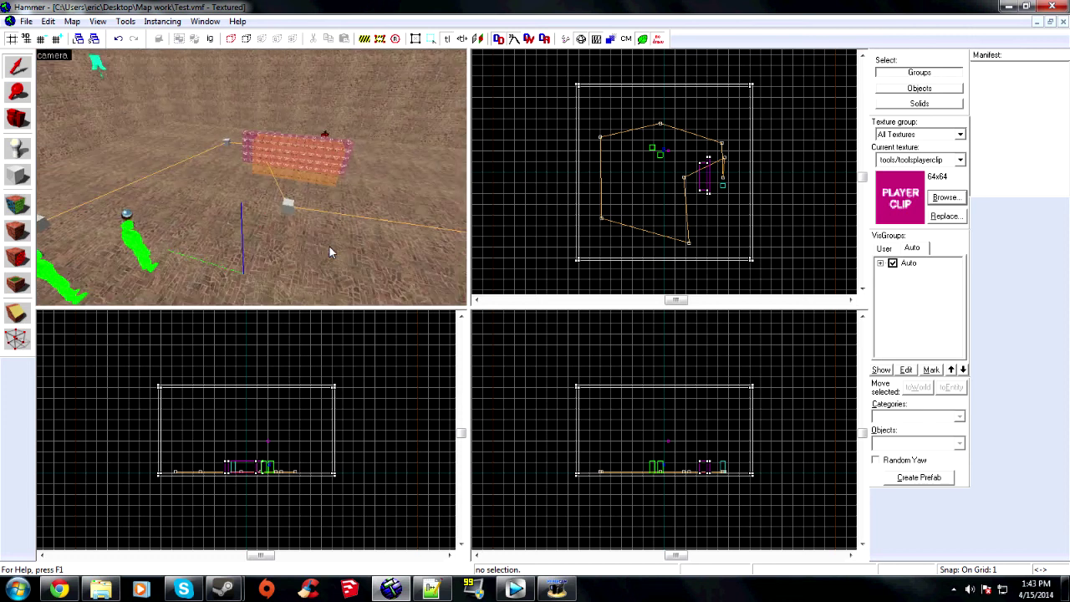
{"action": "key", "text": "w"}
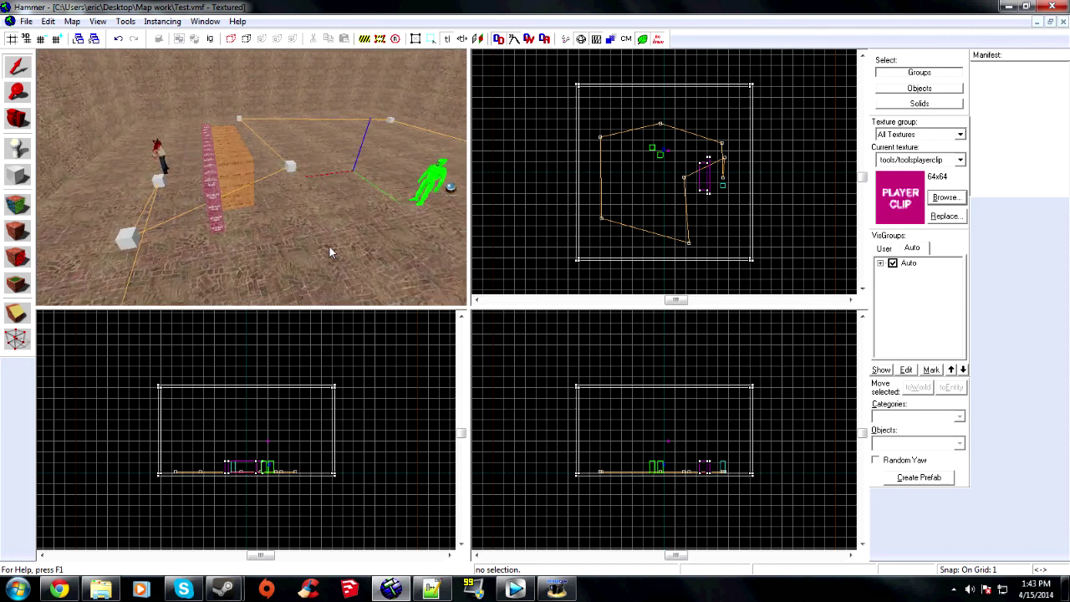
{"action": "key", "text": "Left"}
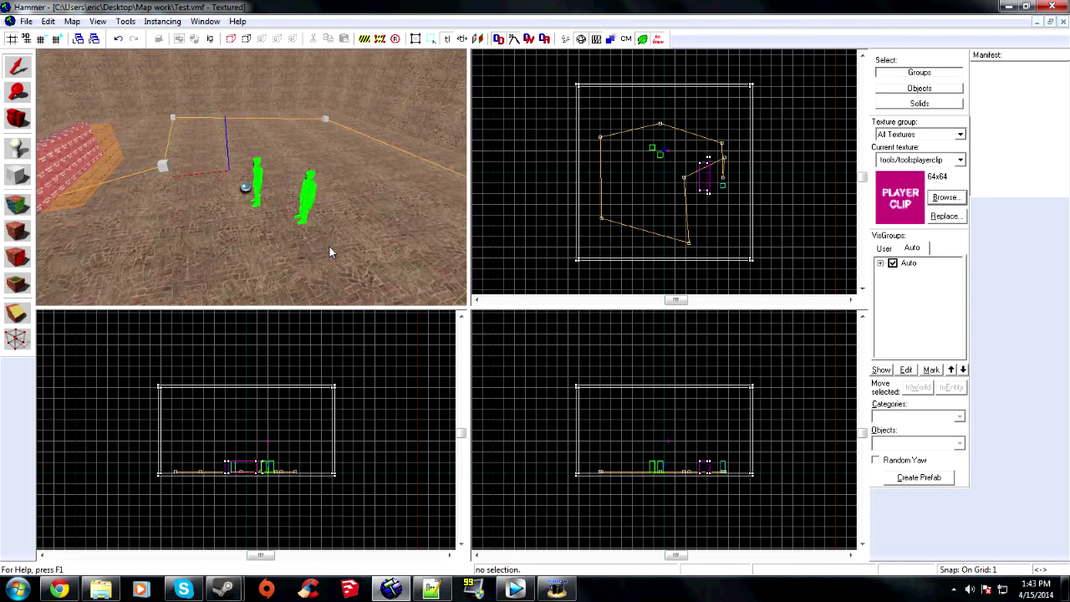
{"action": "key", "text": "s"}
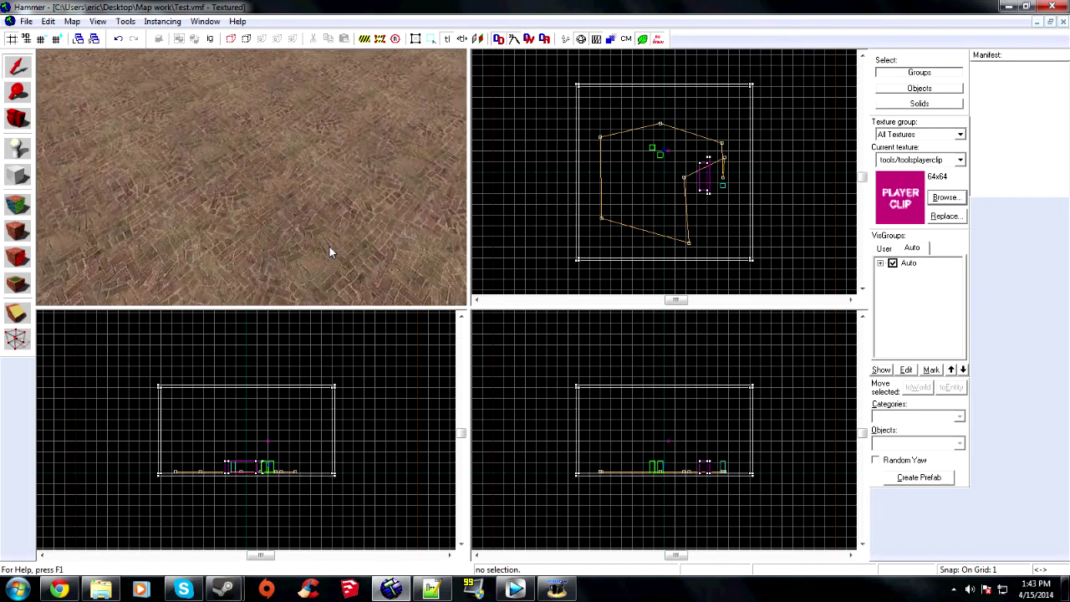
{"action": "key", "text": "Right"}
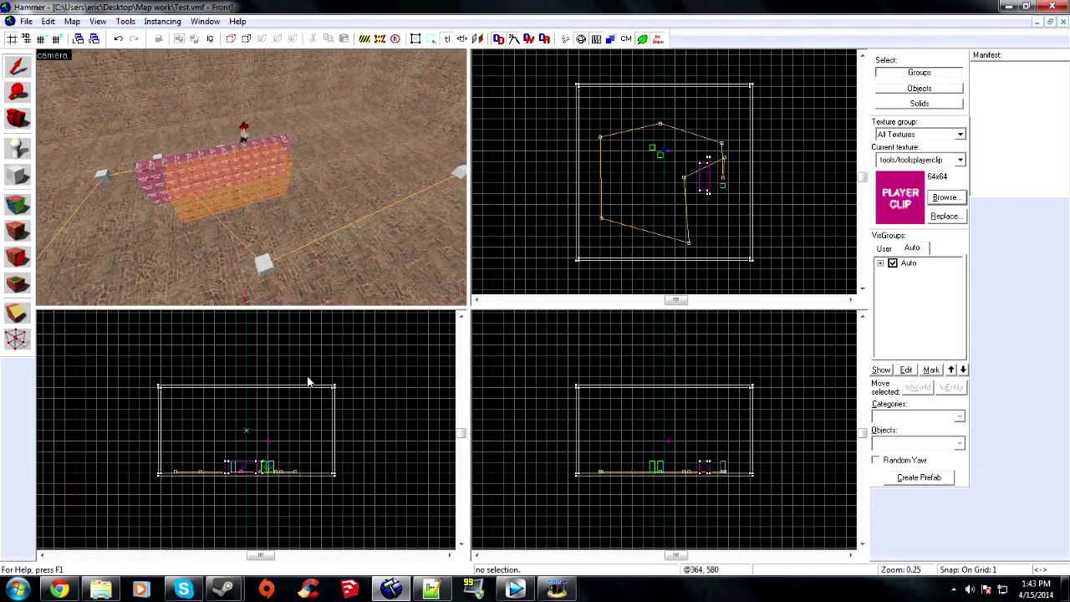
{"action": "right_click", "coordinate": [102, 593]}
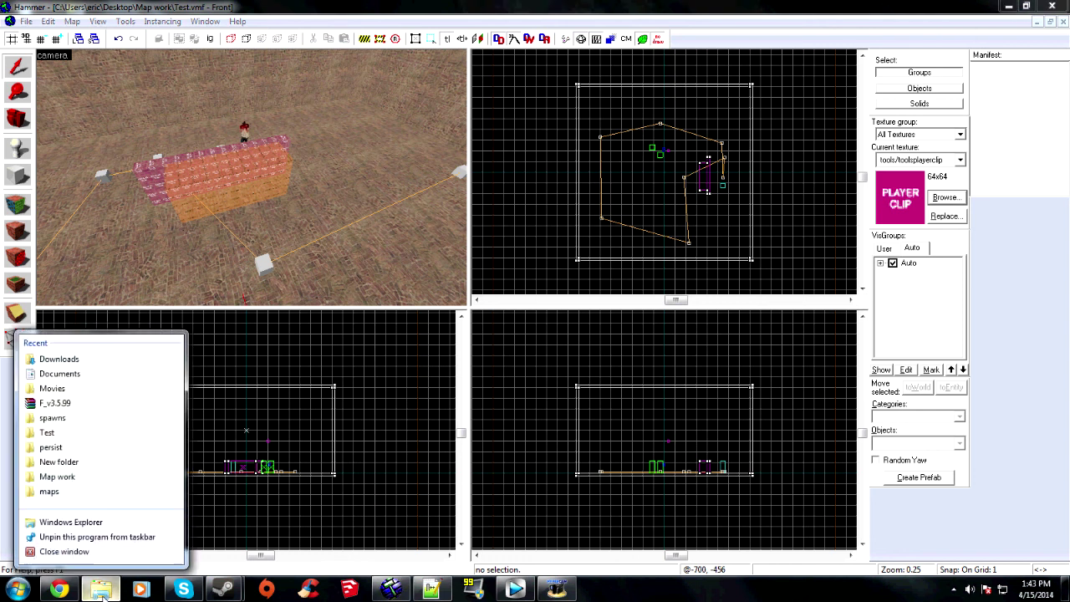
Launch Garry's Mod, go to the subscribed Addons and open the Workshop in the overlay browser
{"action": "left_click", "coordinate": [76, 523]}
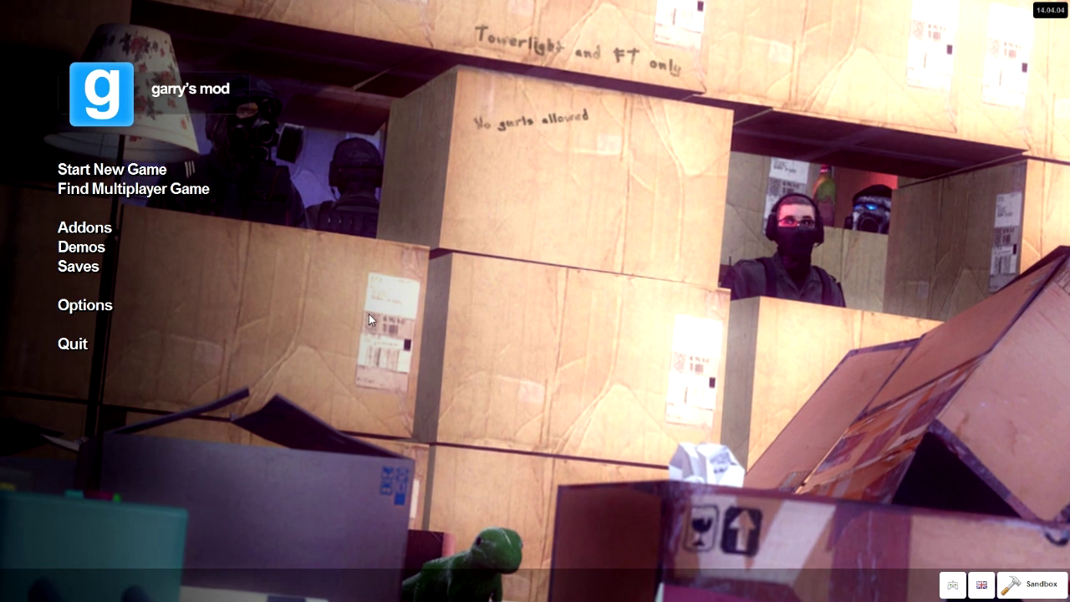
{"action": "left_click", "coordinate": [108, 232]}
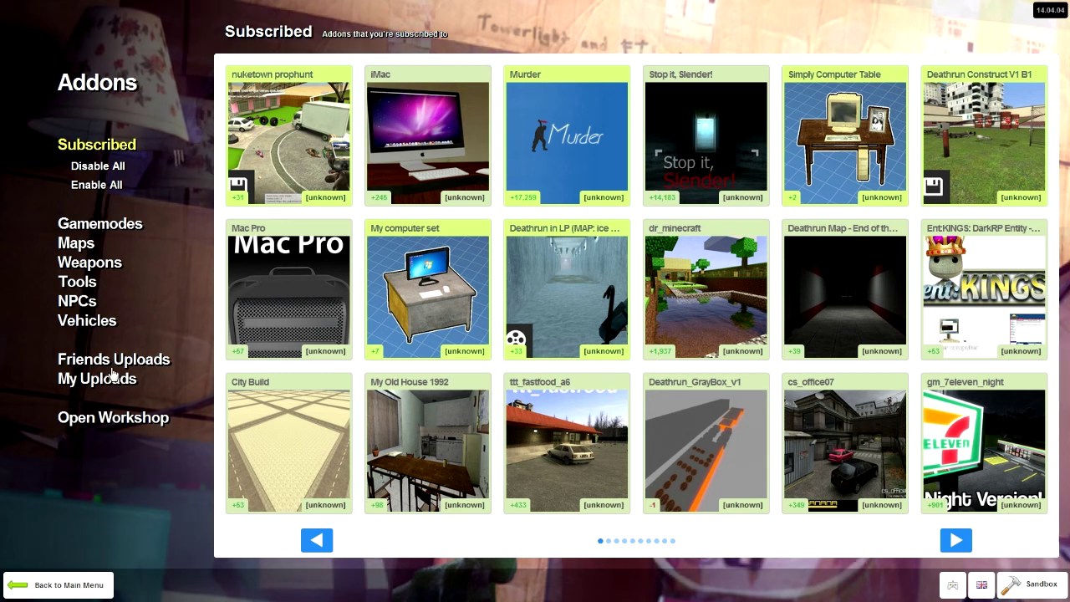
{"action": "left_click", "coordinate": [105, 418]}
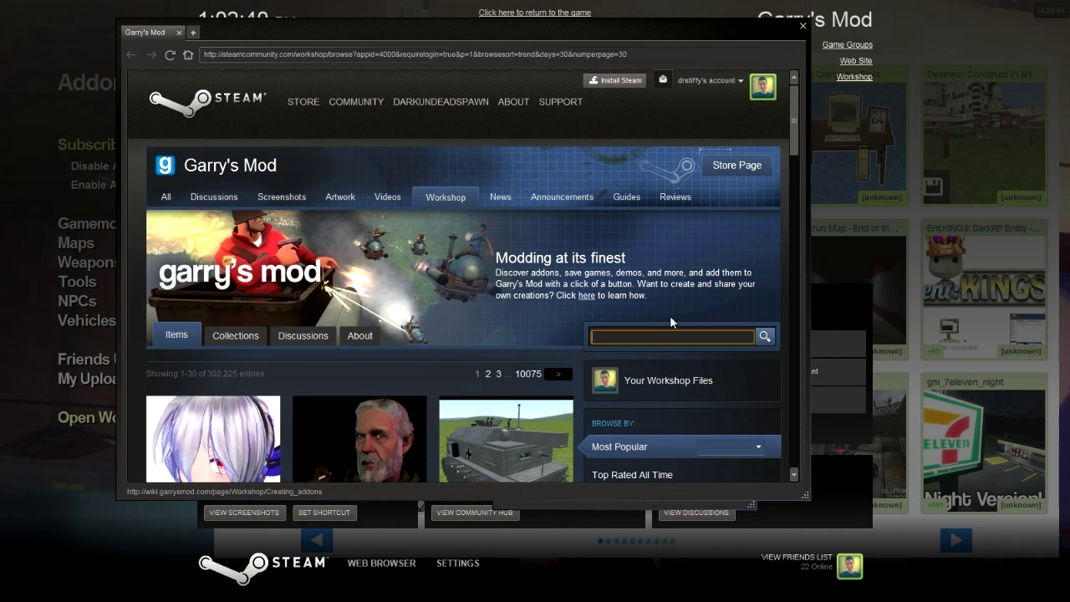
Search the Workshop for 'murder' and scroll through the results
{"action": "type", "text": "murder"}
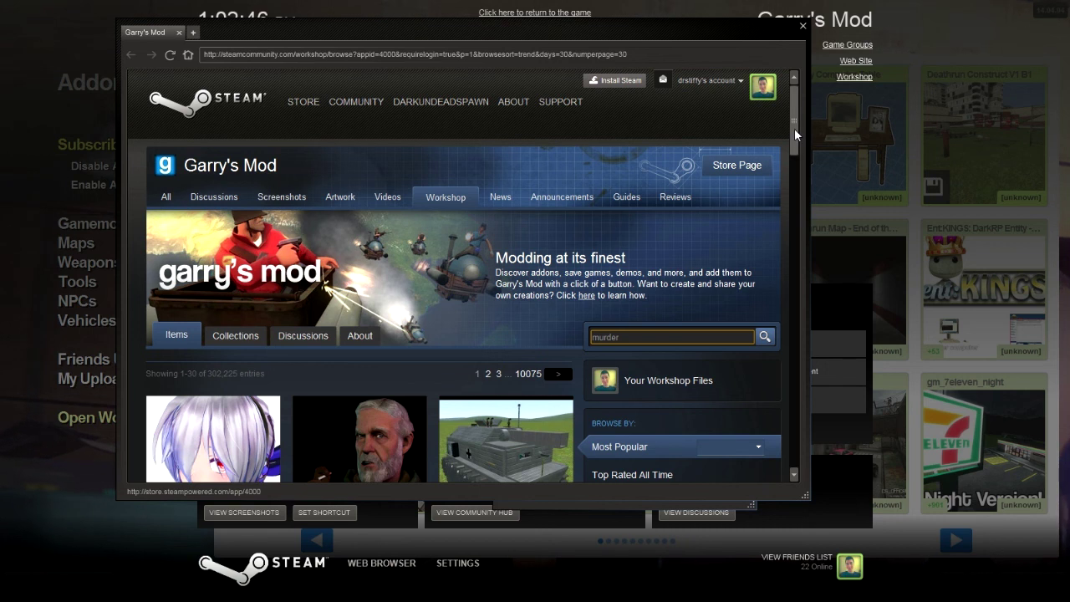
{"action": "left_click_drag", "start_coordinate": [794, 130], "coordinate": [794, 158]}
{"action": "key", "text": "Return"}
{"action": "scroll", "coordinate": [753, 251], "scroll_direction": "down", "scroll_amount": 3}
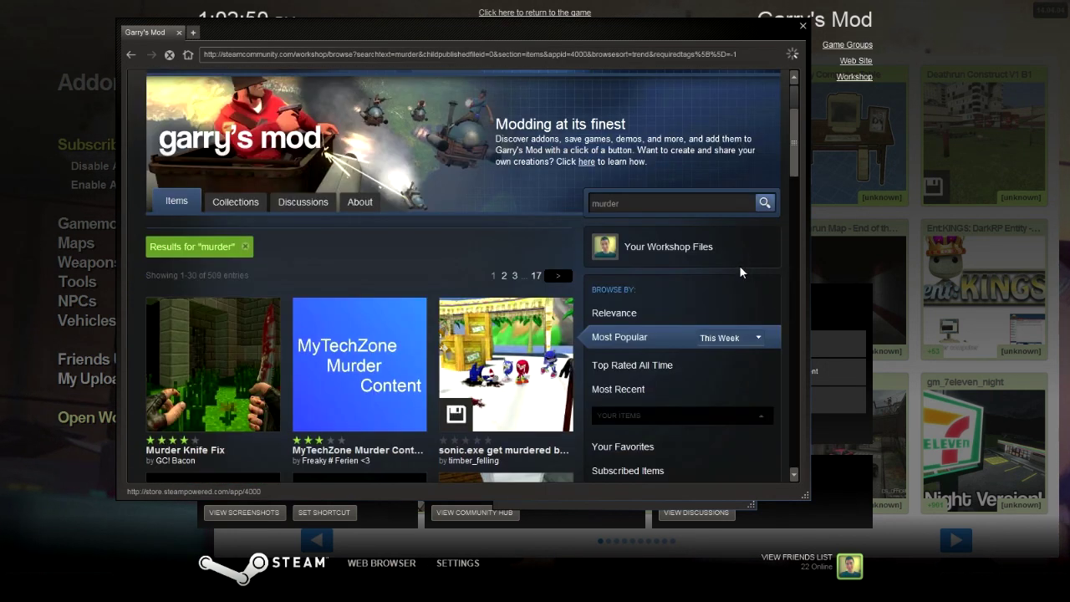
{"action": "scroll", "coordinate": [738, 265], "scroll_direction": "down", "scroll_amount": 3}
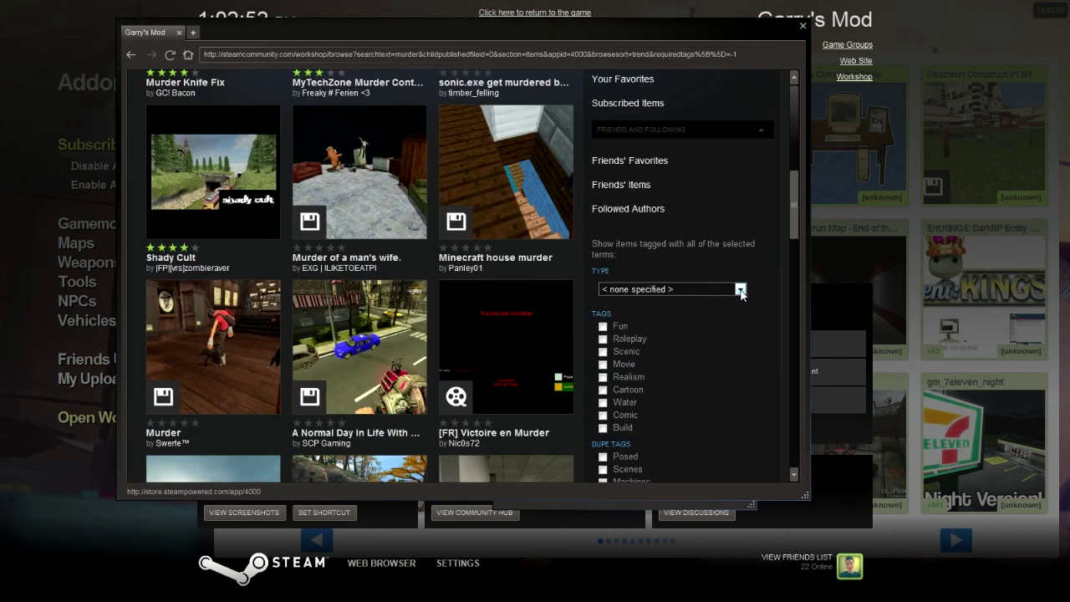
Filter results to Gamemode, confirm Murder is subscribed, then close the Workshop and overlay
{"action": "left_click", "coordinate": [741, 290]}
{"action": "left_click", "coordinate": [639, 315]}
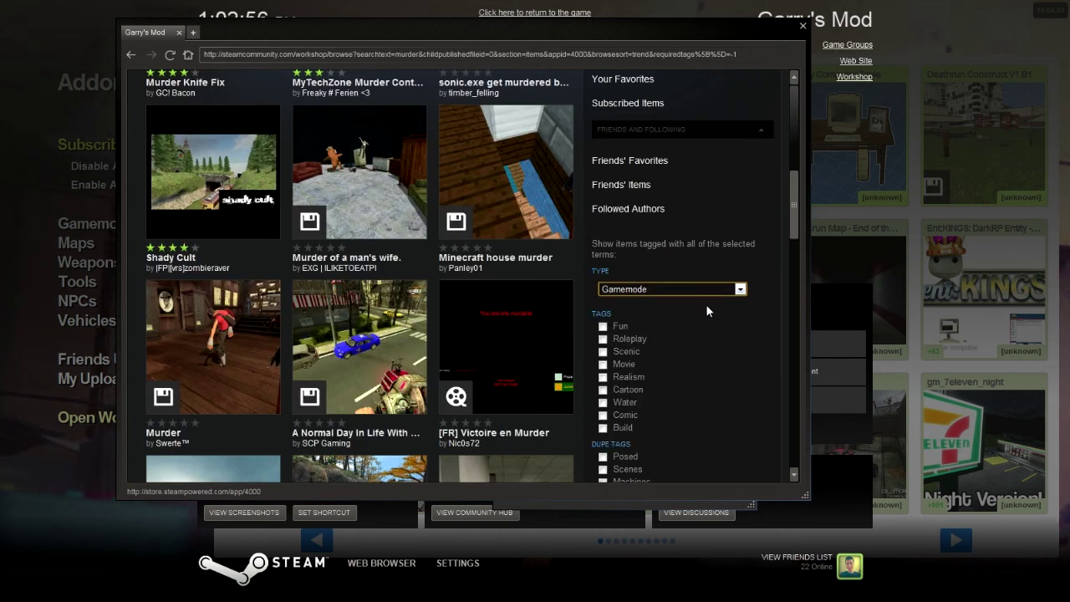
{"action": "scroll", "coordinate": [705, 304], "scroll_direction": "up", "scroll_amount": 5}
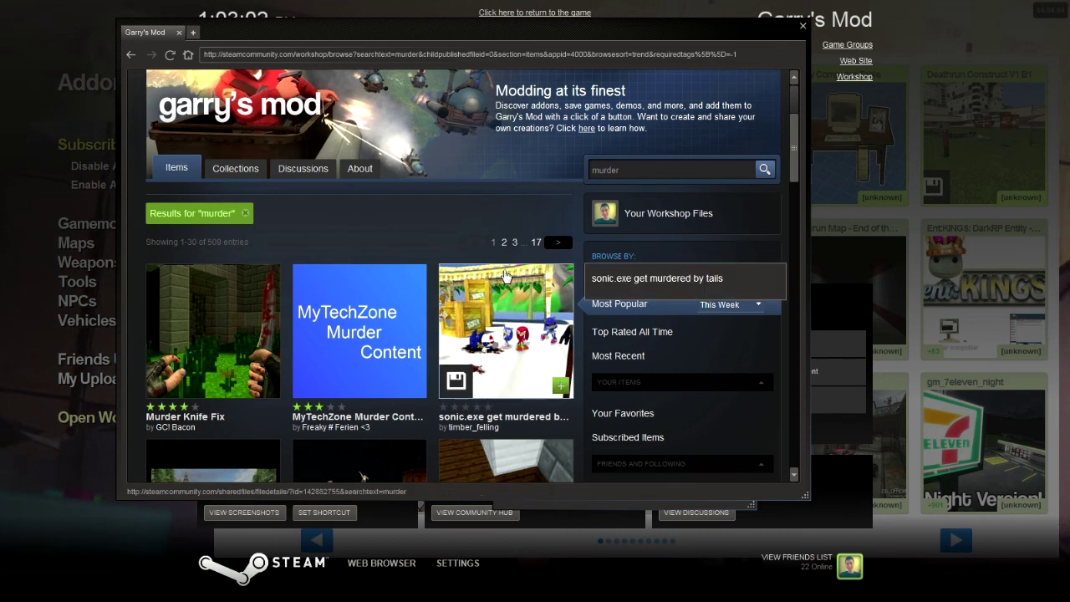
{"action": "scroll", "coordinate": [532, 288], "scroll_direction": "down", "scroll_amount": 2}
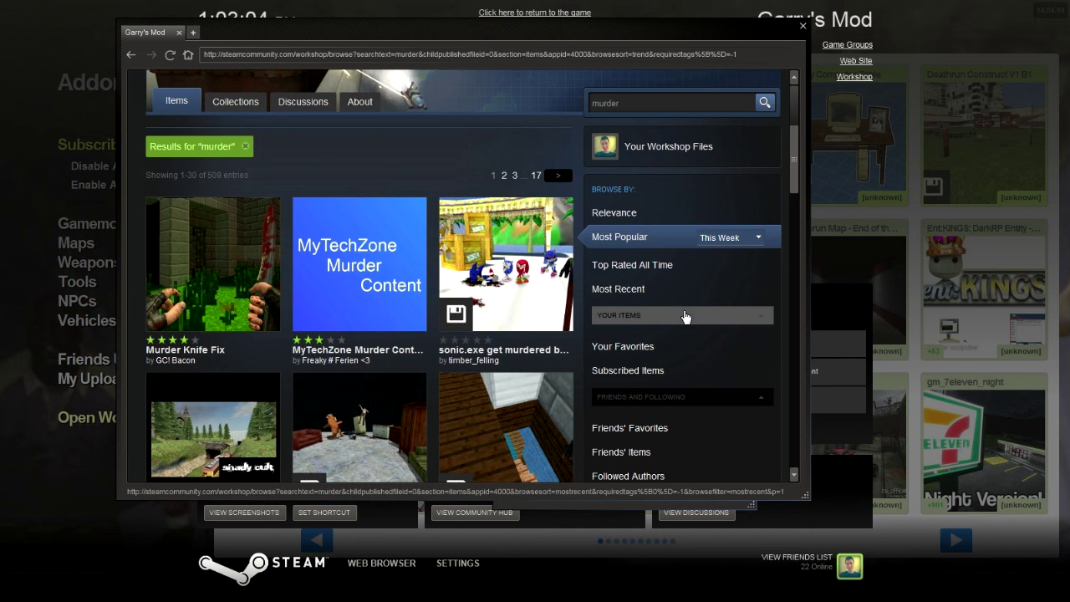
{"action": "scroll", "coordinate": [686, 318], "scroll_direction": "down", "scroll_amount": 3}
{"action": "left_click", "coordinate": [670, 354]}
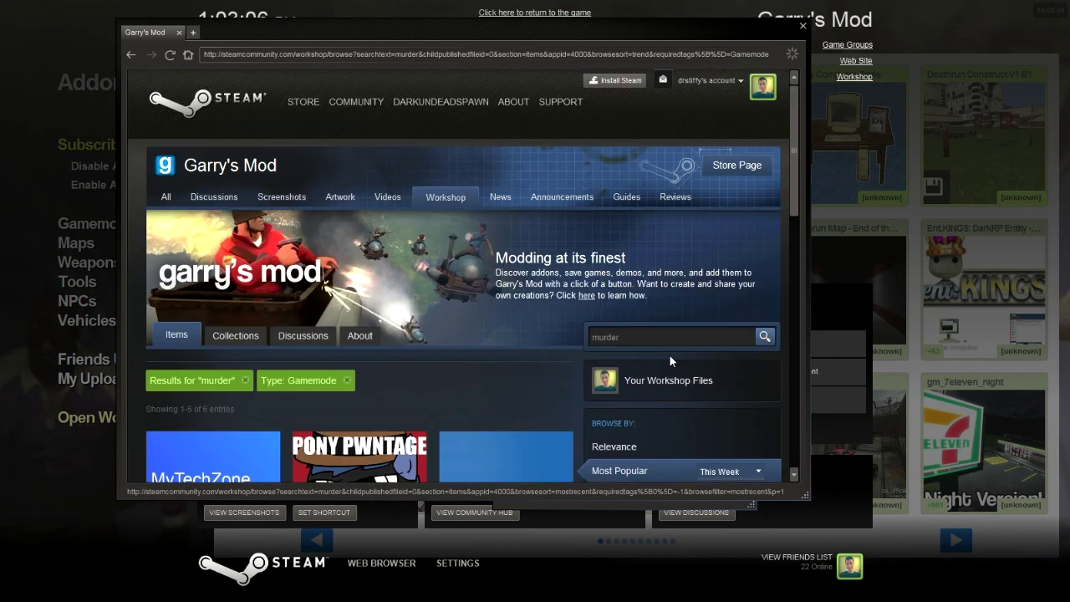
{"action": "scroll", "coordinate": [422, 332], "scroll_direction": "down", "scroll_amount": 5}
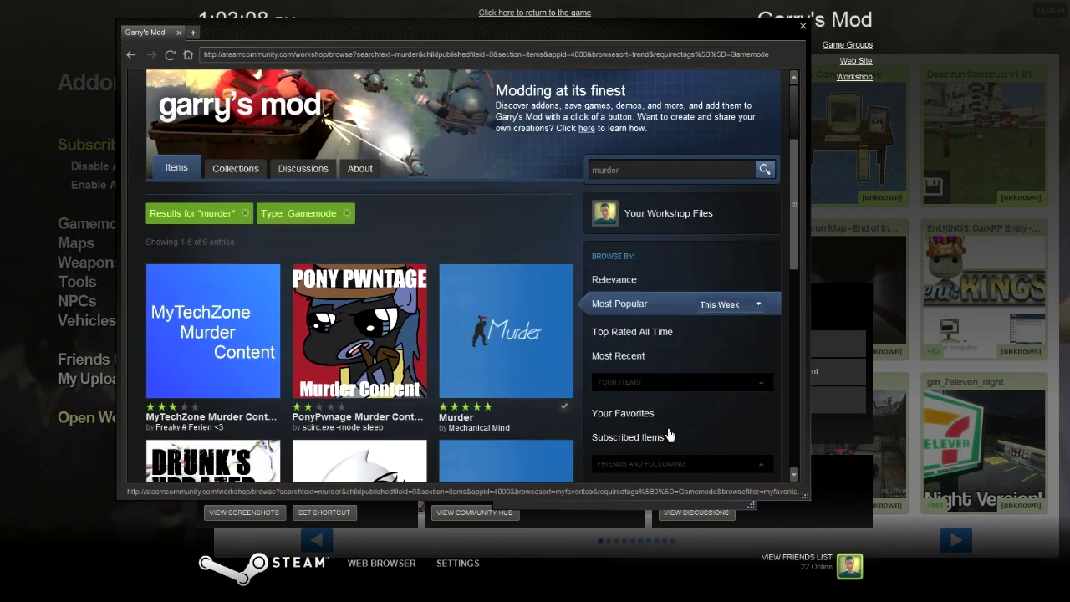
{"action": "mouse_move", "coordinate": [482, 348]}
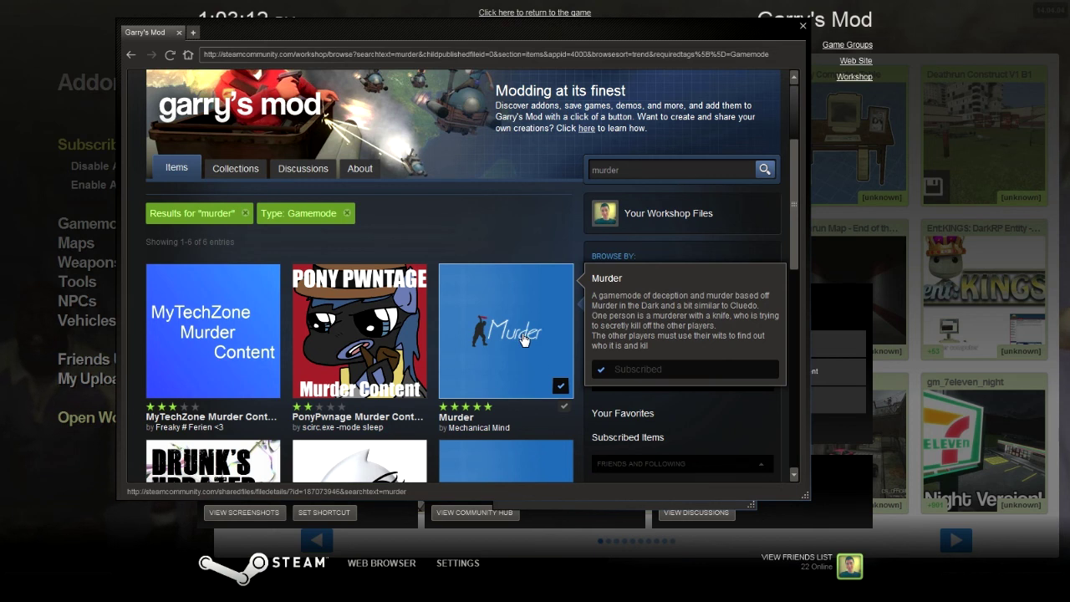
{"action": "left_click", "coordinate": [802, 27]}
{"action": "key", "text": "shift+Tab"}
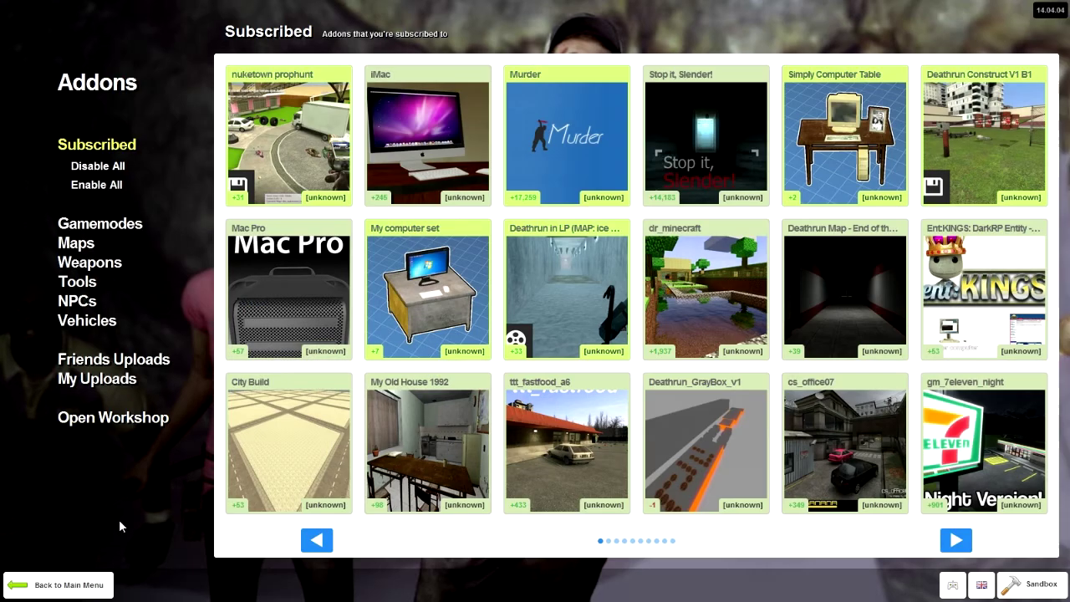
Start a new single-player game on the Test map with the Murder gamemode
{"action": "left_click", "coordinate": [57, 588]}
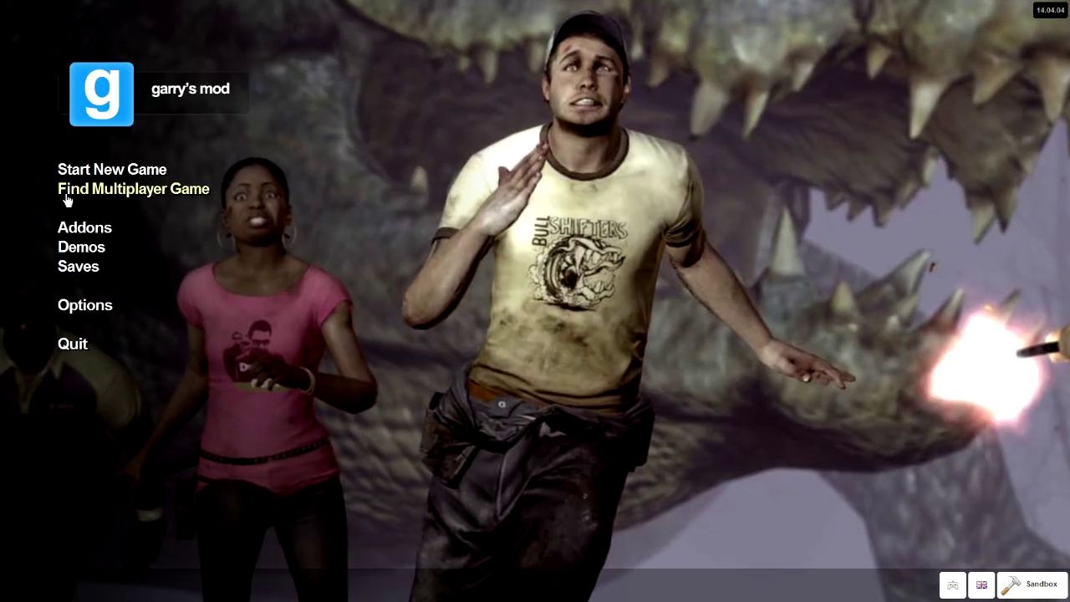
{"action": "left_click", "coordinate": [112, 170]}
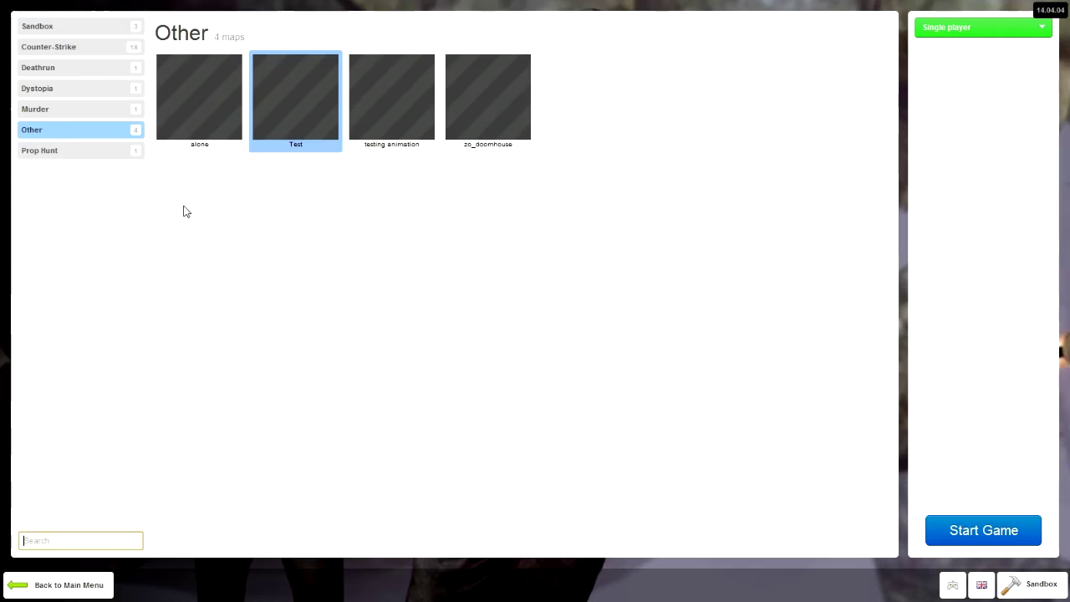
{"action": "left_click", "coordinate": [1051, 590]}
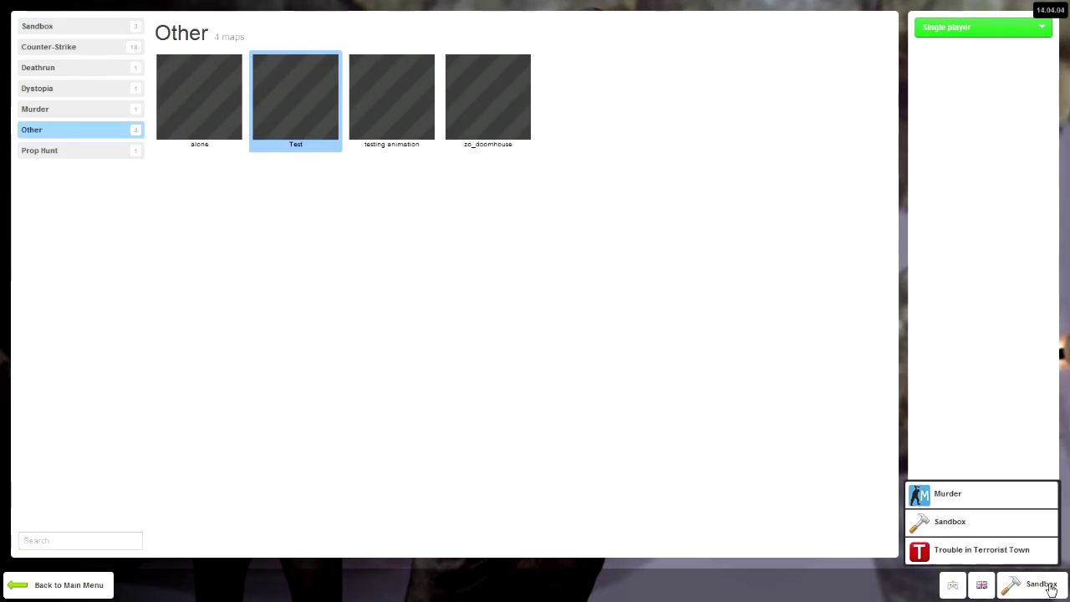
{"action": "left_click", "coordinate": [949, 495]}
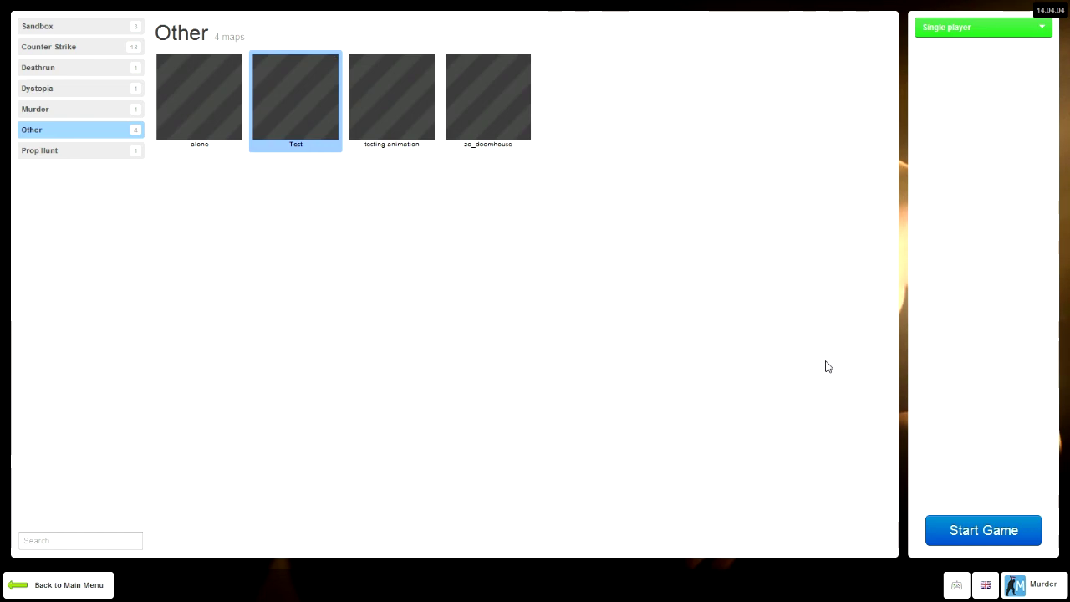
{"action": "left_click", "coordinate": [1008, 531]}
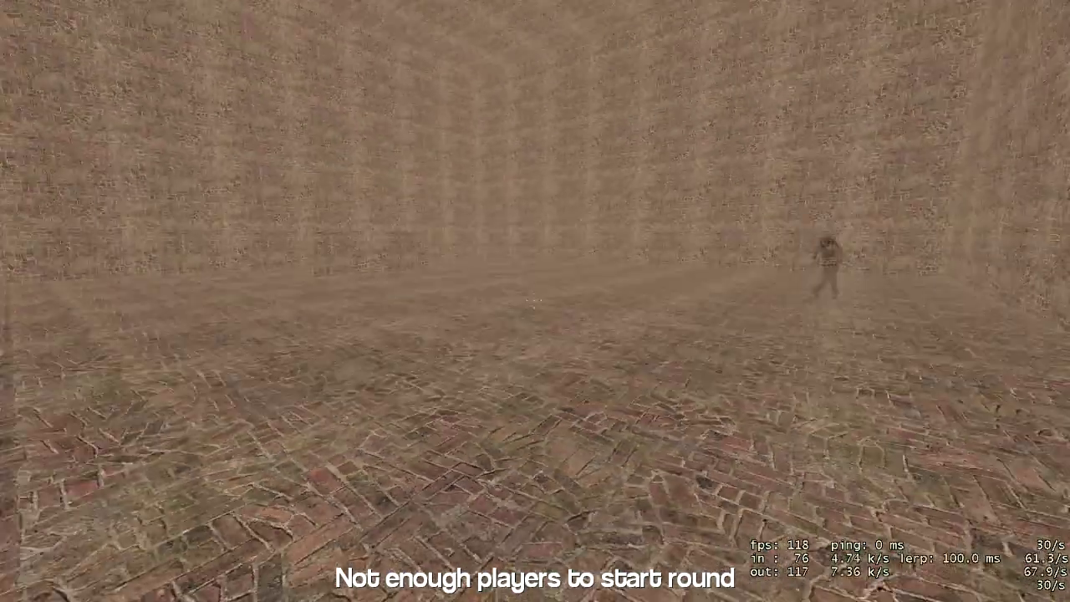
Add the first Murder spawn point via the console spawn command
{"action": "key", "text": "grave"}
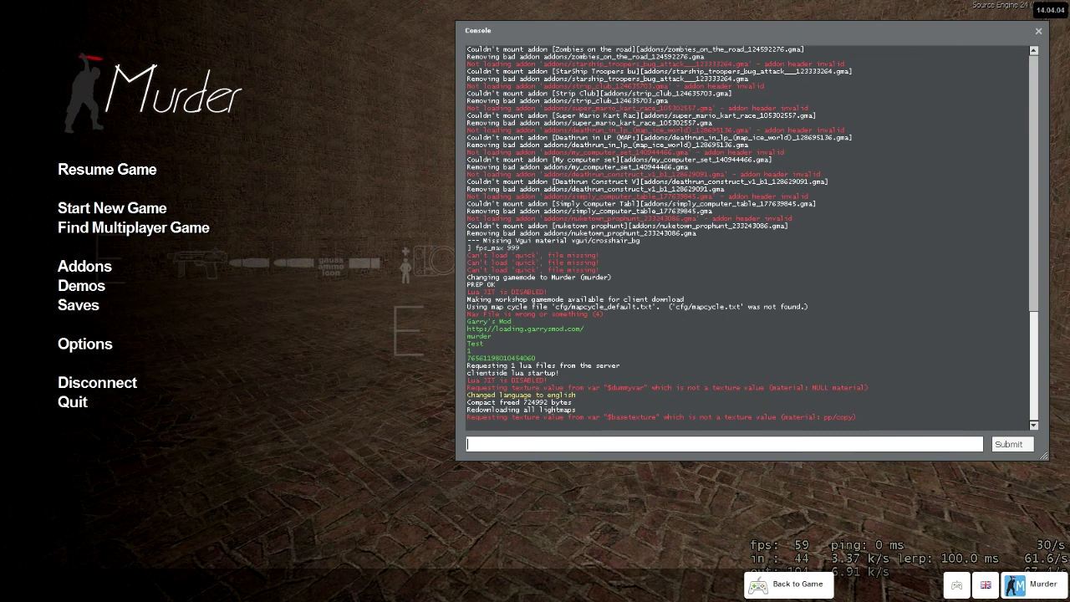
{"action": "type", "text": "mu_spawn add spawns"}
{"action": "key", "text": "Return"}
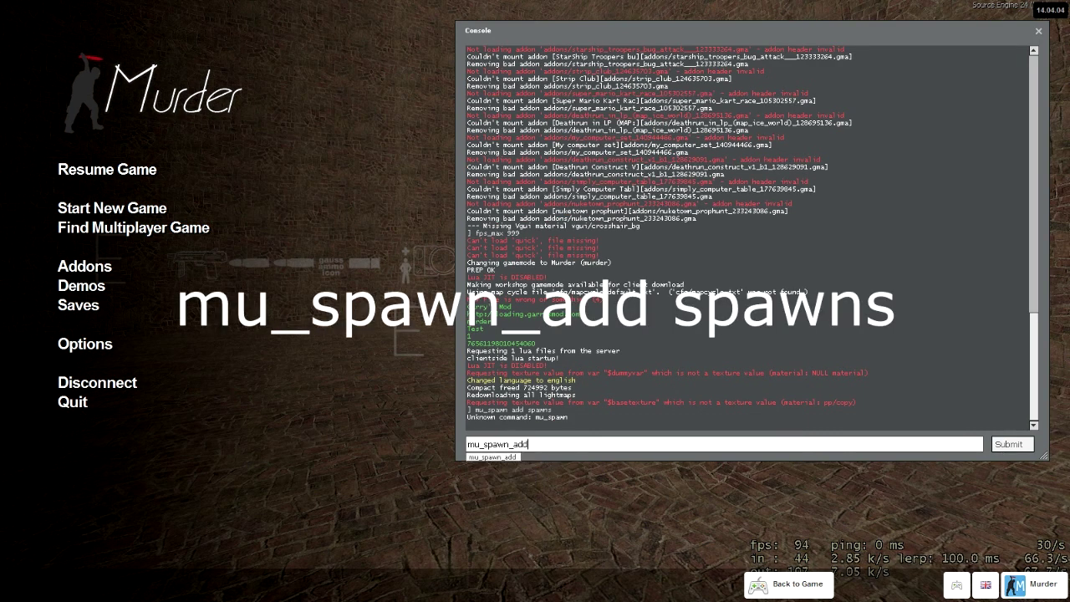
{"action": "key", "text": "Return"}
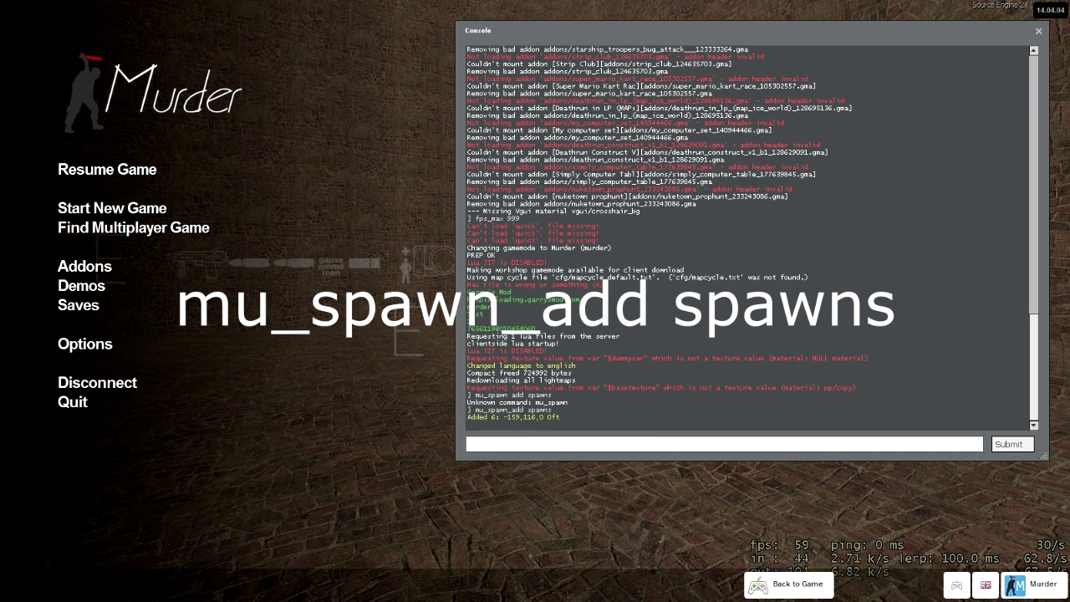
{"action": "key", "text": "Escape"}
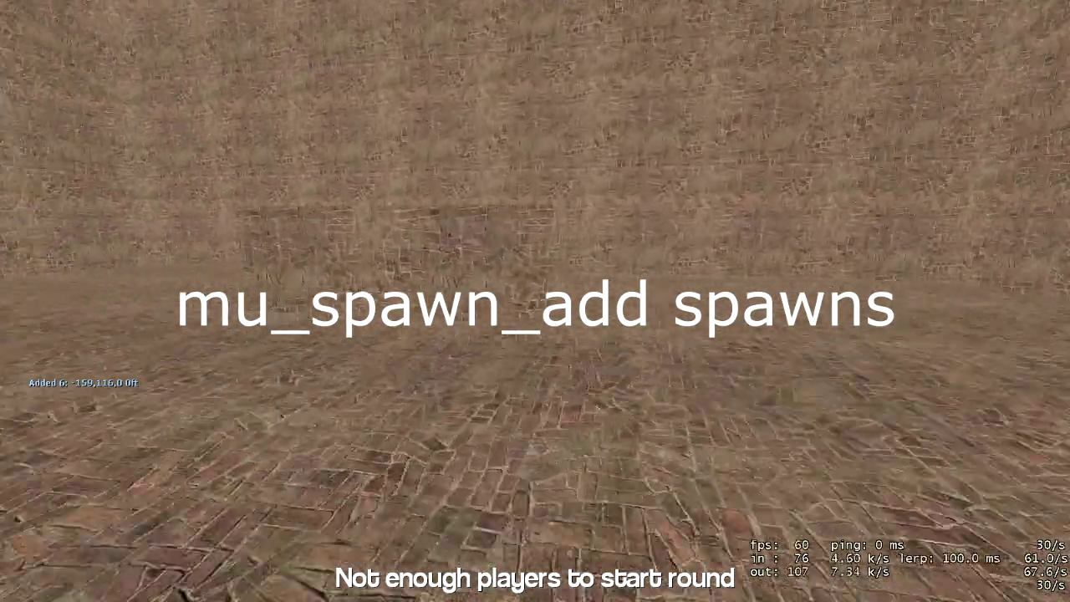
Add two more spawn points at other spots by rerunning the spawn command
{"action": "key", "text": "grave"}
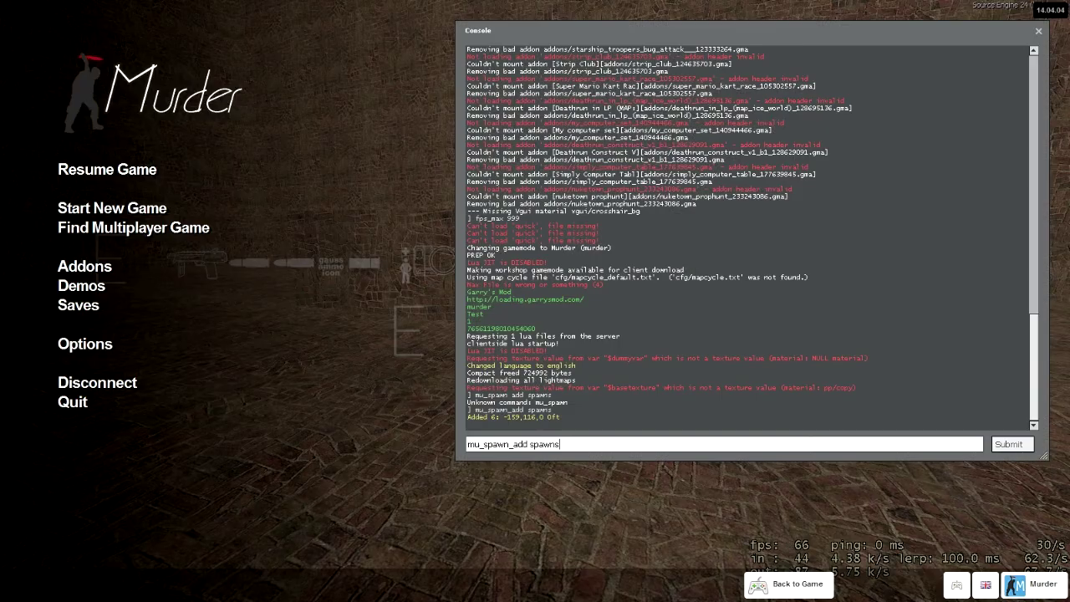
{"action": "key", "text": "Return"}
{"action": "key", "text": "Escape"}
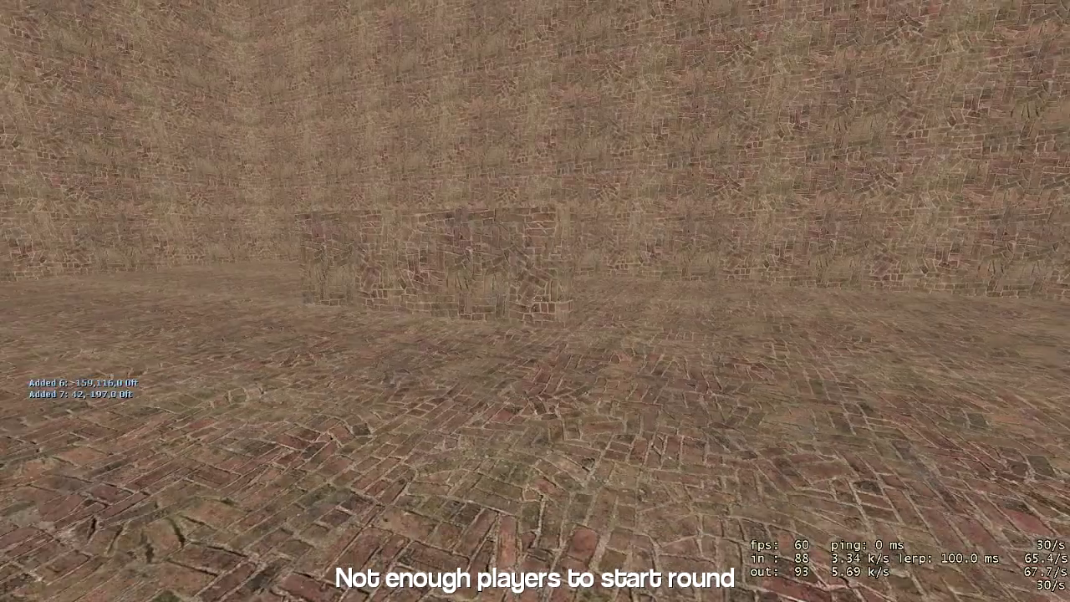
{"action": "key", "text": "grave"}
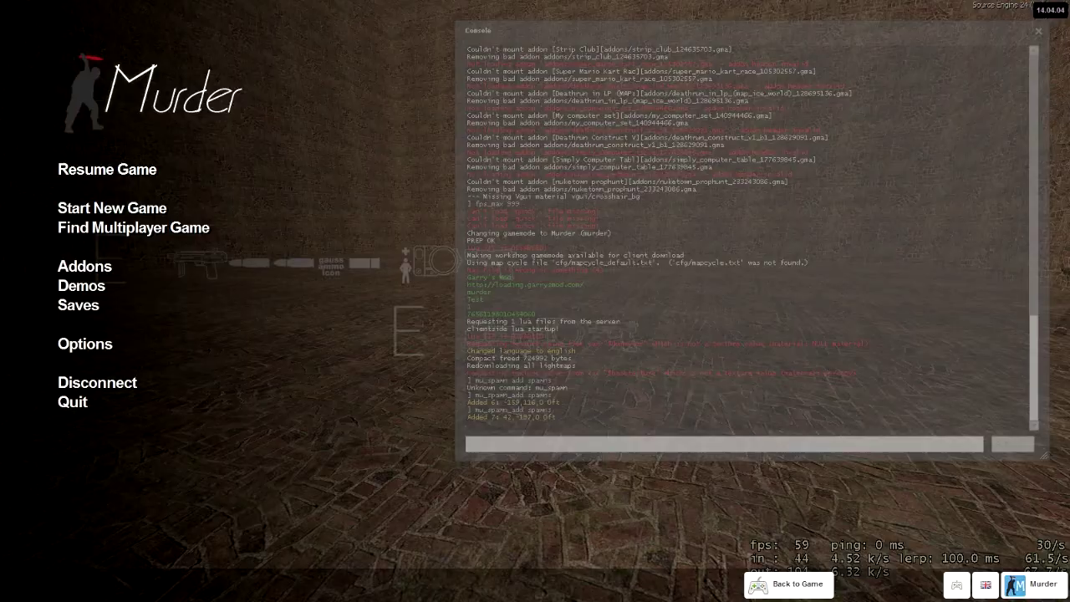
{"action": "key", "text": "Up"}
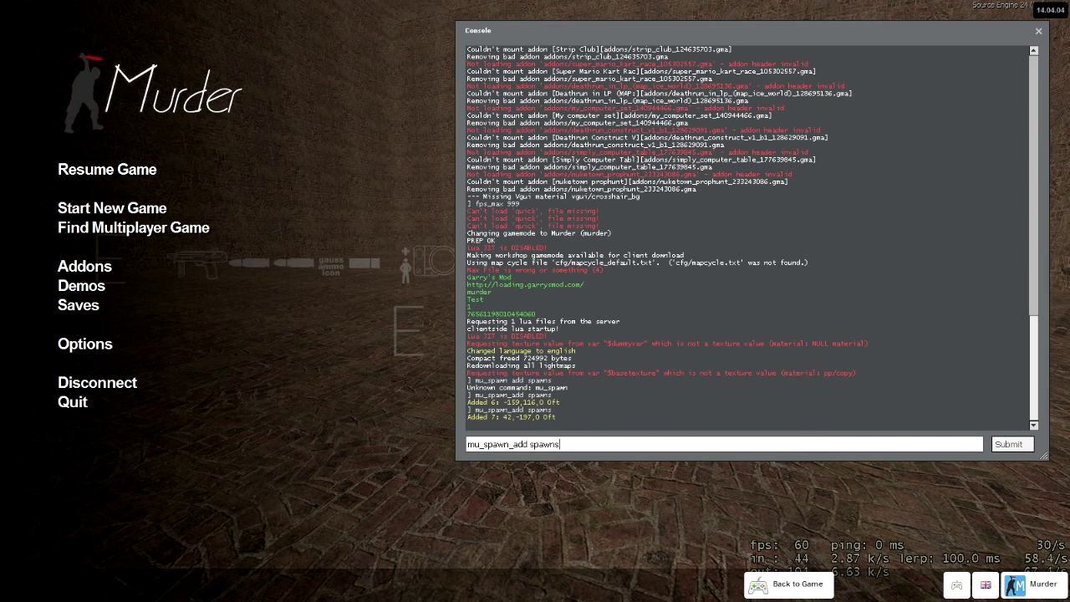
{"action": "key", "text": "Return"}
{"action": "key", "text": "Escape"}
Walk around the room, then begin entering an mu_loot command in the console
{"action": "key", "text": "w"}
{"action": "key", "text": "s"}
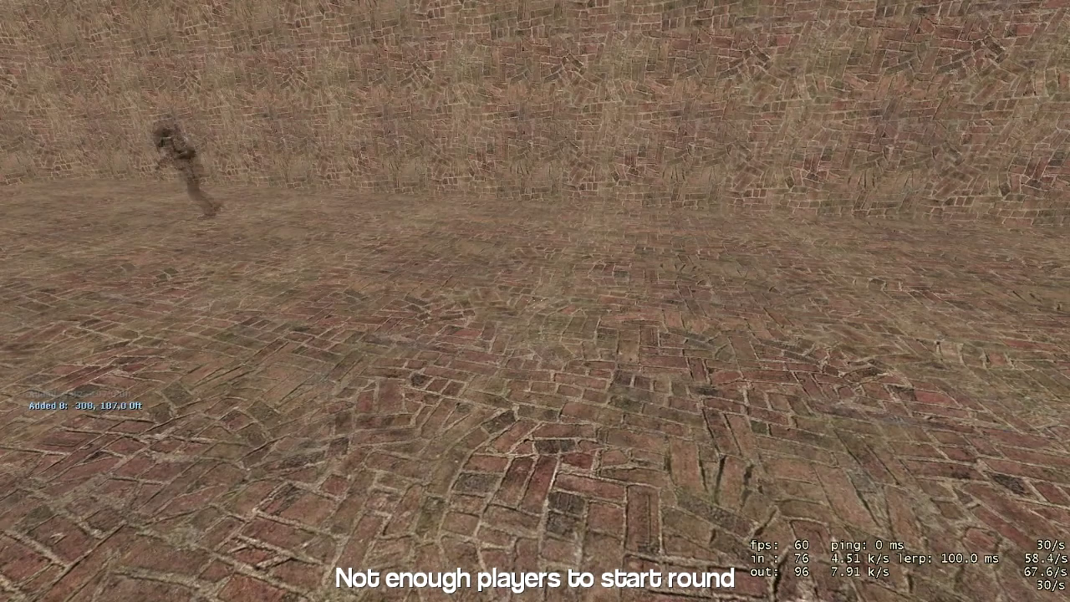
{"action": "key", "text": "grave"}
{"action": "type", "text": "mu_loot"}
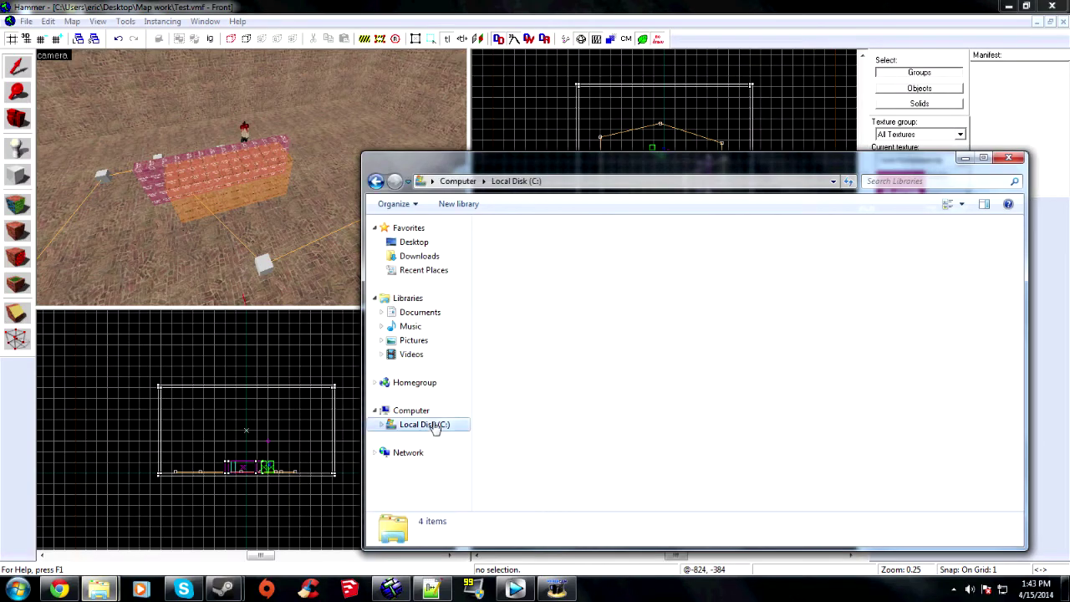
Browse from C: through Program Files (x86)\Steam\SteamApps\common to the GarrysMod folder
{"action": "left_click", "coordinate": [425, 424]}
{"action": "double_click", "coordinate": [555, 297]}
{"action": "scroll", "coordinate": [599, 424], "scroll_direction": "down", "scroll_amount": 4}
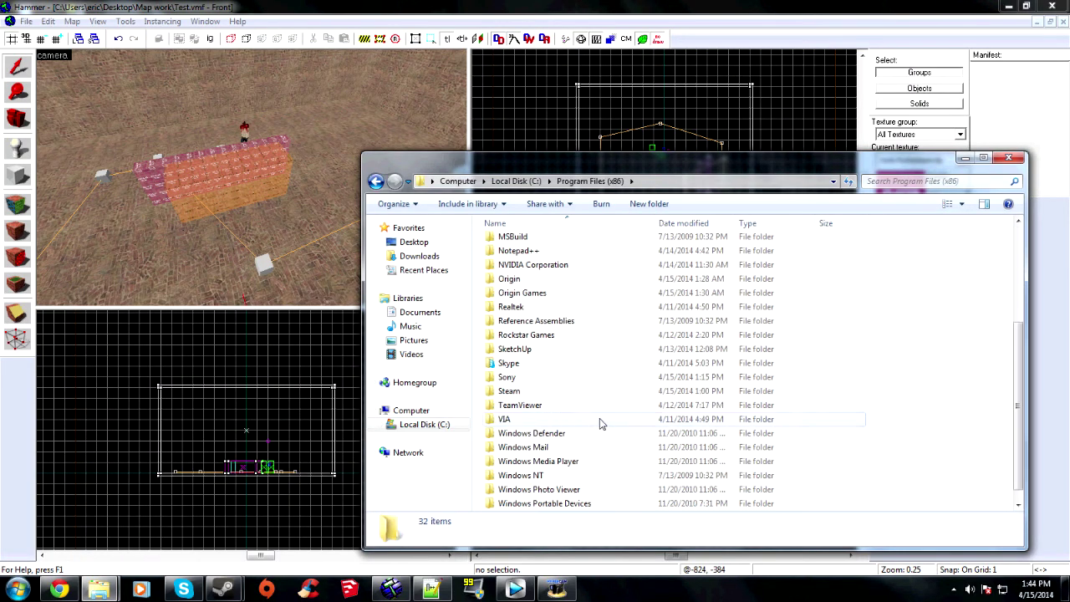
{"action": "double_click", "coordinate": [519, 392]}
{"action": "scroll", "coordinate": [585, 418], "scroll_direction": "down", "scroll_amount": 1}
{"action": "left_click", "coordinate": [520, 449]}
{"action": "double_click", "coordinate": [520, 449]}
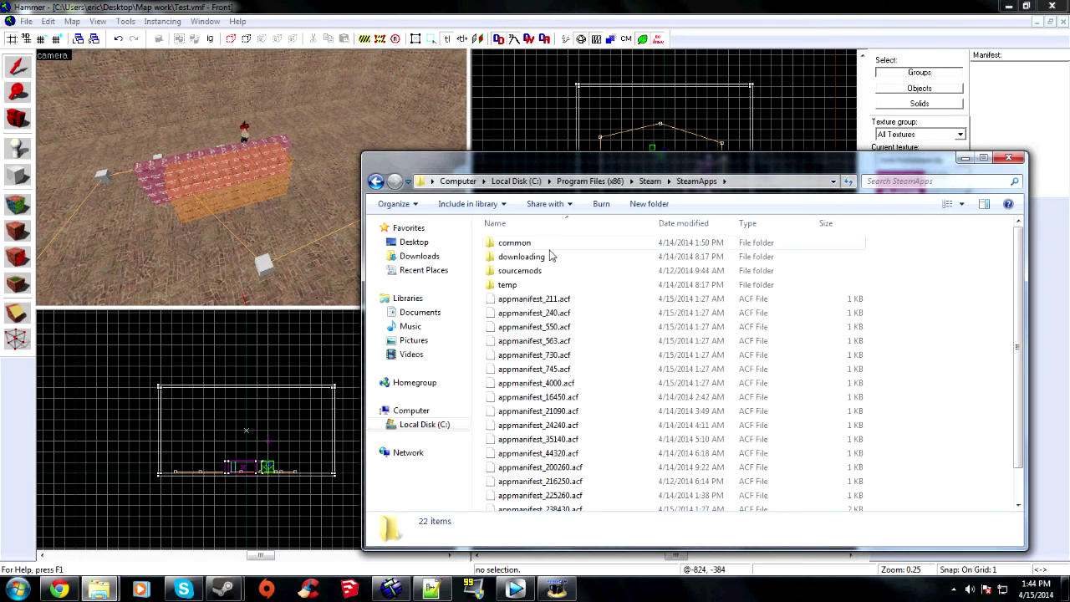
{"action": "double_click", "coordinate": [542, 244]}
{"action": "double_click", "coordinate": [522, 398]}
Go into garrysmod\data\murder\test and open loot.txt in Notepad++
{"action": "double_click", "coordinate": [529, 259]}
{"action": "double_click", "coordinate": [524, 312]}
{"action": "left_click", "coordinate": [515, 258]}
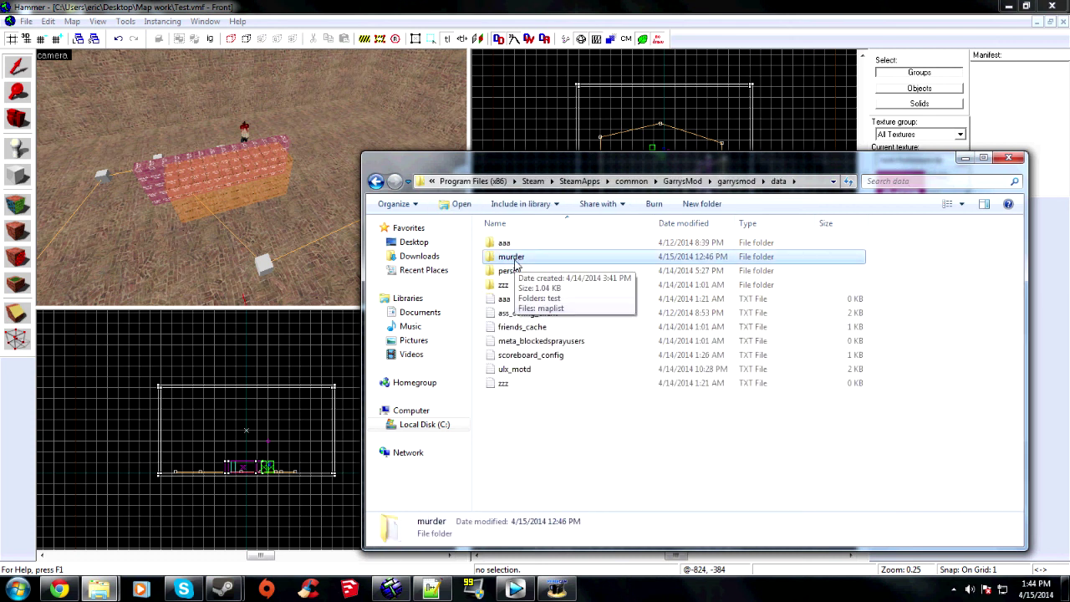
{"action": "double_click", "coordinate": [514, 260]}
{"action": "double_click", "coordinate": [523, 244]}
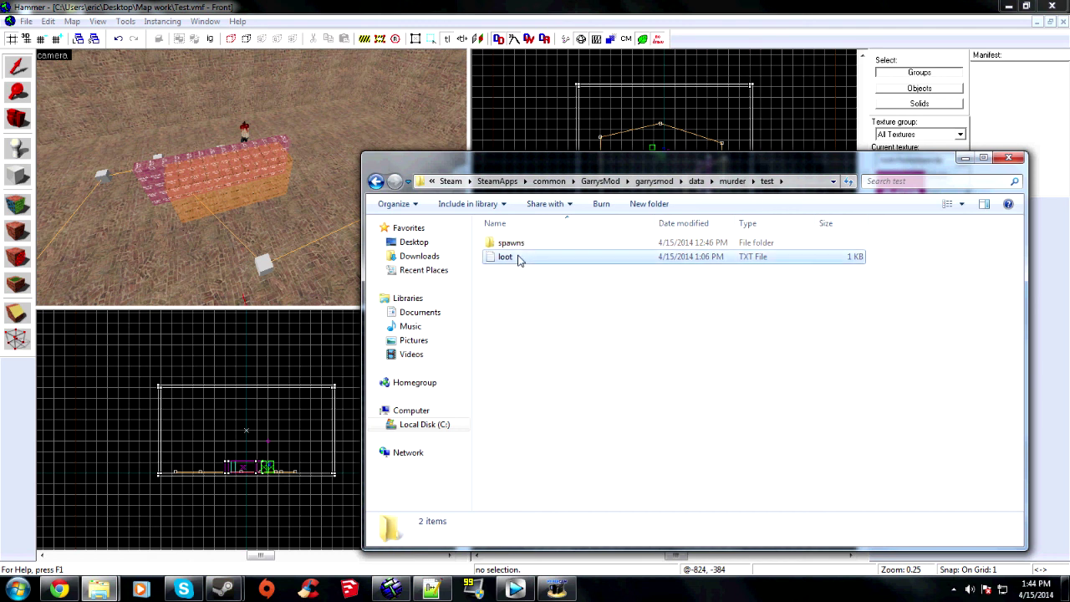
{"action": "left_click", "coordinate": [518, 257]}
{"action": "double_click", "coordinate": [519, 257]}
{"action": "left_click_drag", "start_coordinate": [189, 160], "coordinate": [1068, 157]}
Review loot.txt, then open spawns\spawns.txt showing five numbered spawn coordinates
{"action": "left_click", "coordinate": [970, 159]}
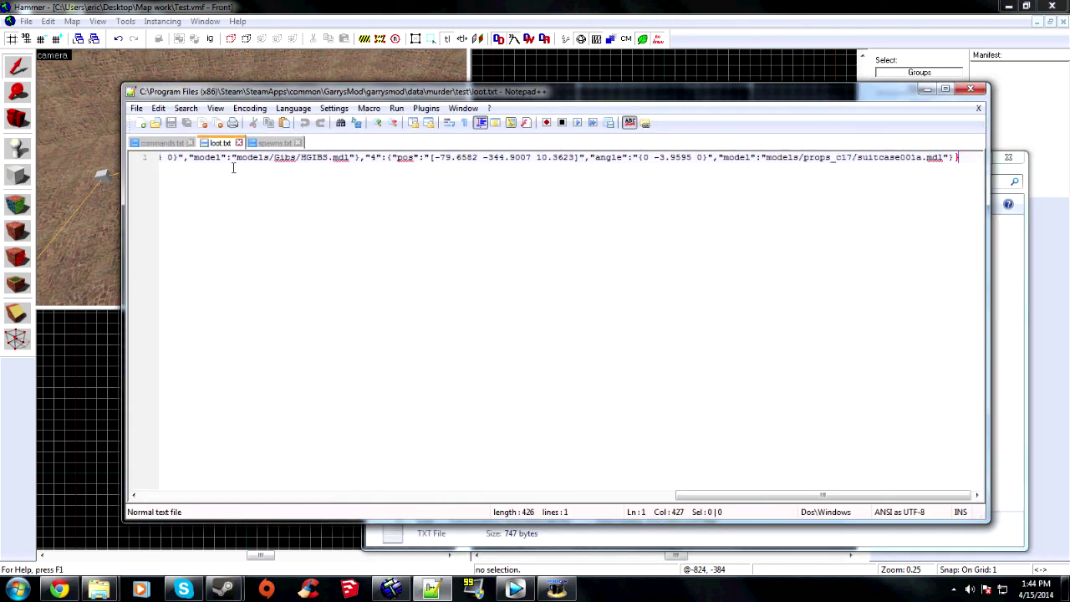
{"action": "scroll", "coordinate": [180, 169], "scroll_direction": "left", "scroll_amount": 5}
{"action": "scroll", "coordinate": [401, 334], "scroll_direction": "right", "scroll_amount": 5}
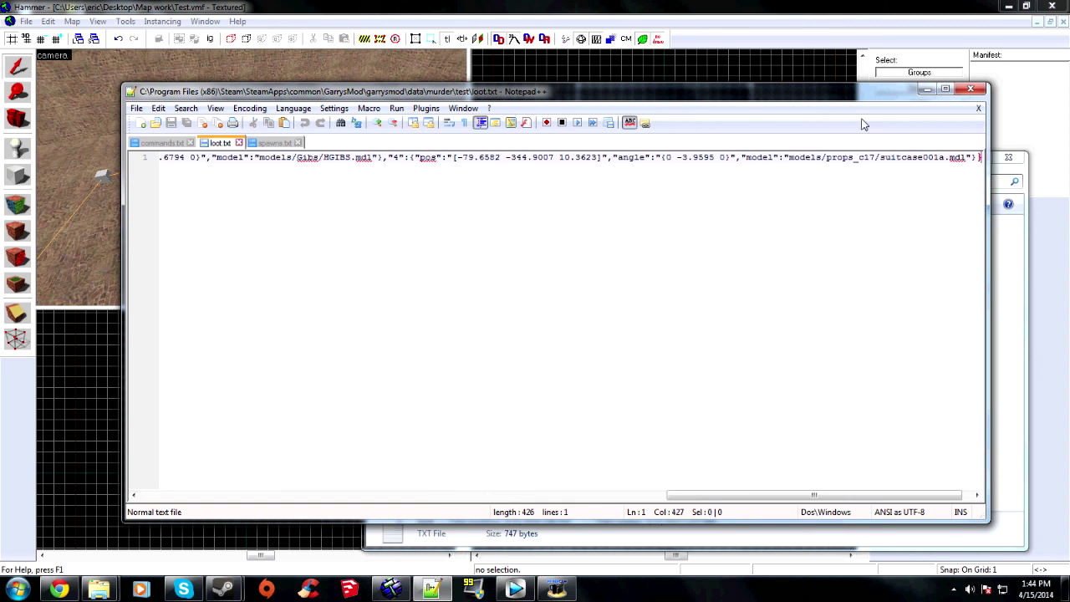
{"action": "left_click", "coordinate": [927, 94]}
{"action": "double_click", "coordinate": [535, 250]}
{"action": "double_click", "coordinate": [522, 248]}
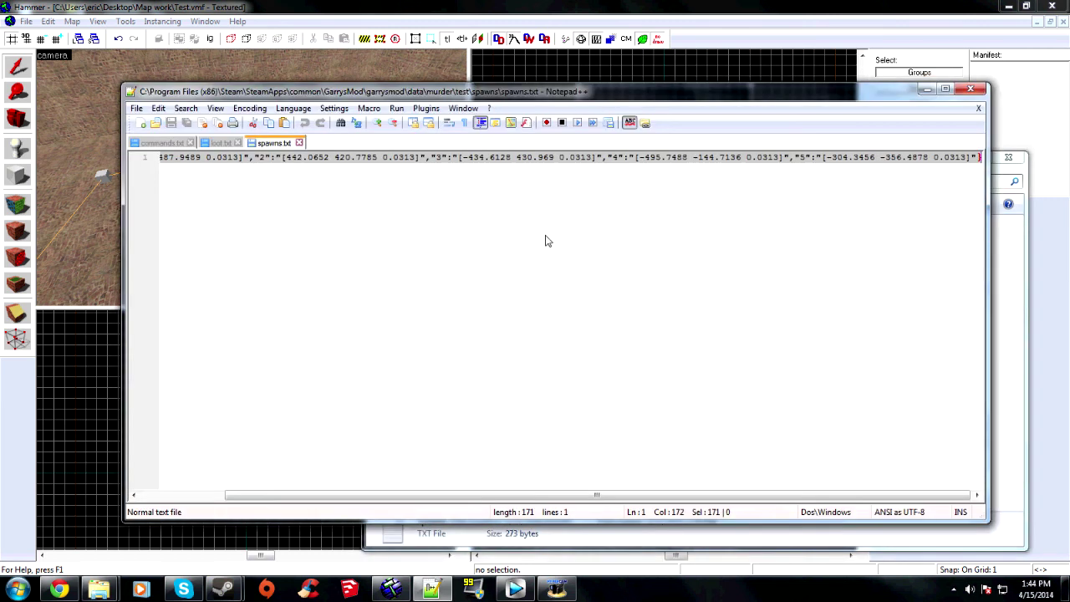
{"action": "mouse_move", "coordinate": [371, 157]}
{"action": "left_mouse_down"}
{"action": "mouse_move", "coordinate": [167, 159]}
{"action": "mouse_move", "coordinate": [982, 159]}
{"action": "mouse_move", "coordinate": [161, 157]}
{"action": "left_mouse_up"}
{"action": "left_click", "coordinate": [796, 157]}
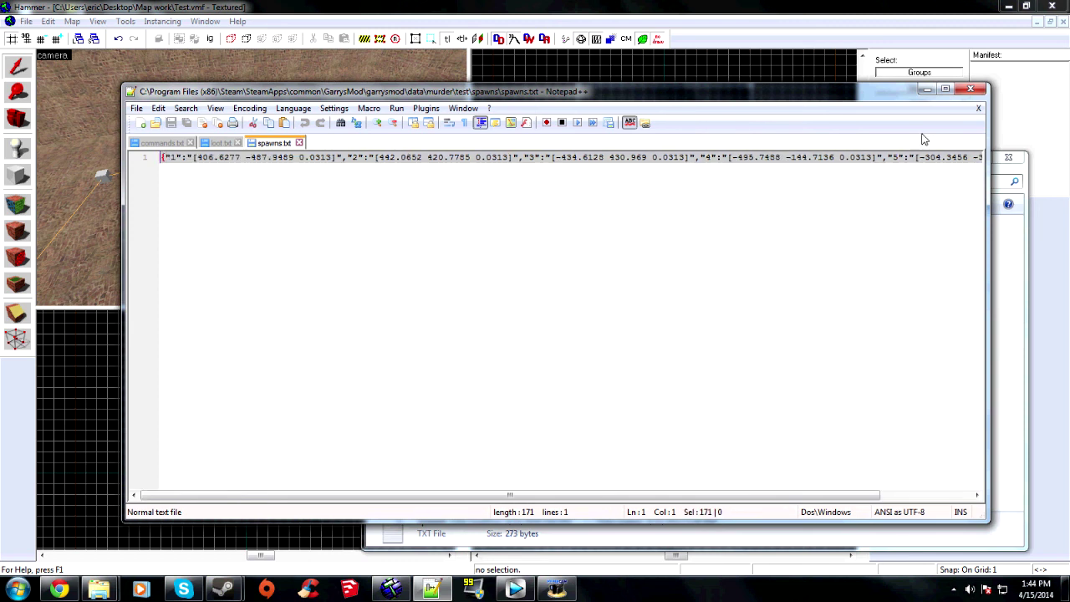
Run the loot list command in the game console to show four loot items, then close it
{"action": "key", "text": "alt+Tab"}
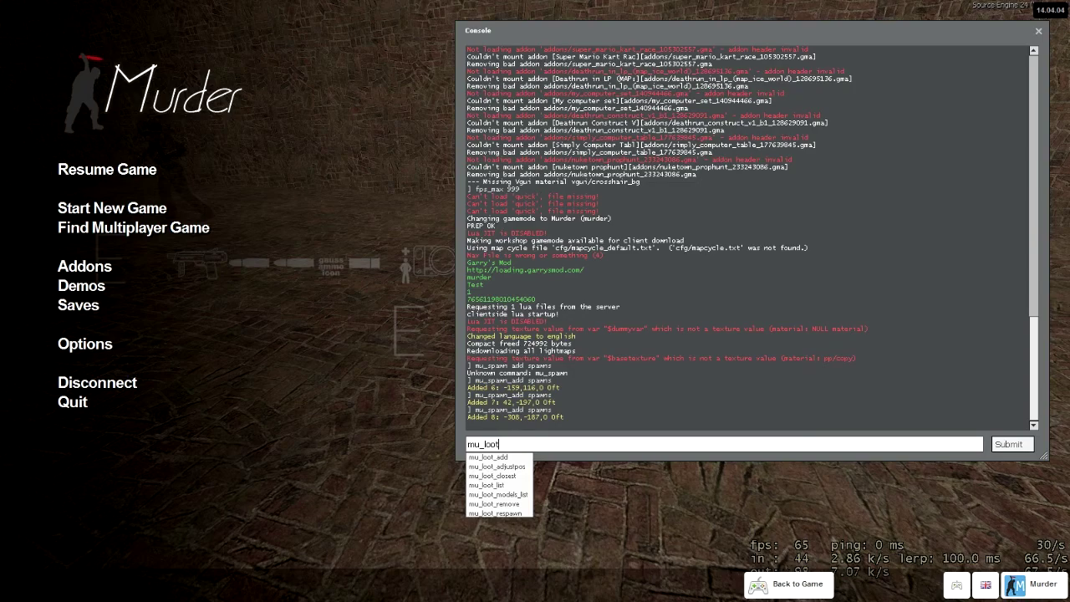
{"action": "type", "text": "_lis"}
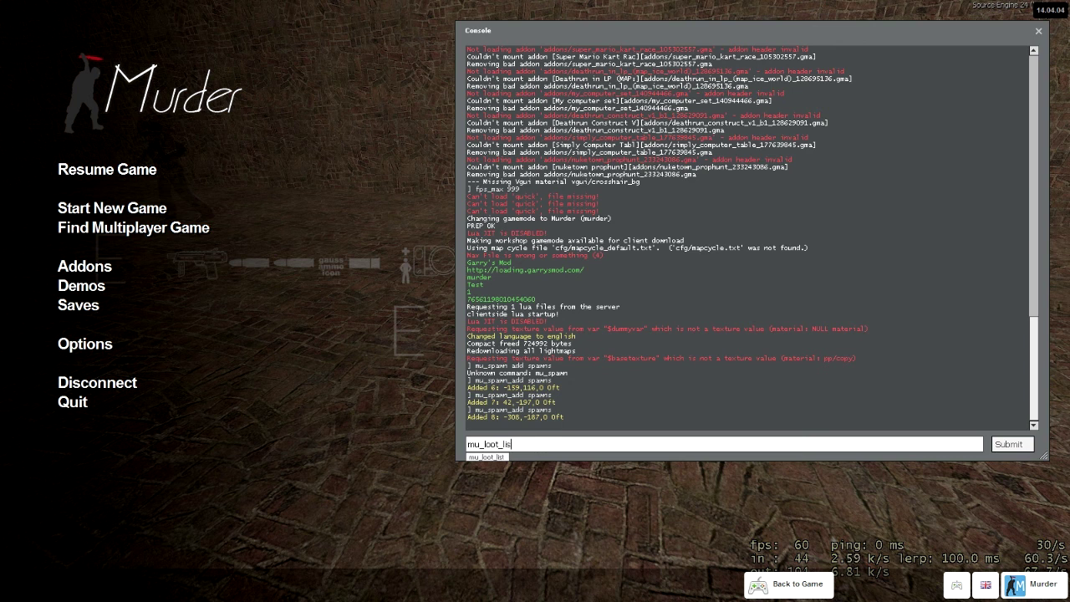
{"action": "type", "text": "t"}
{"action": "key", "text": "Return"}
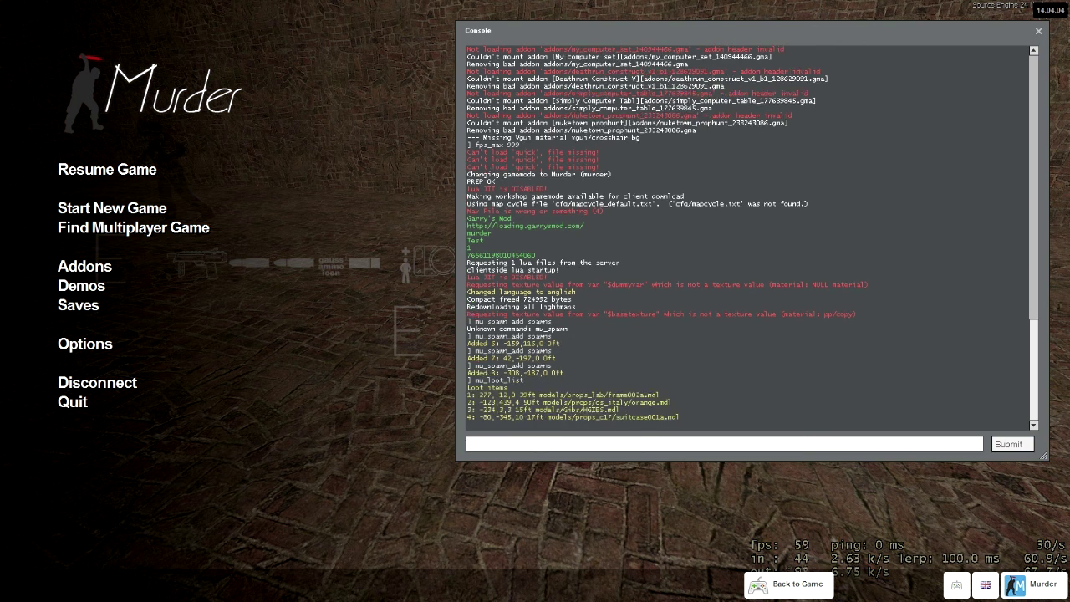
{"action": "key", "text": "Escape"}
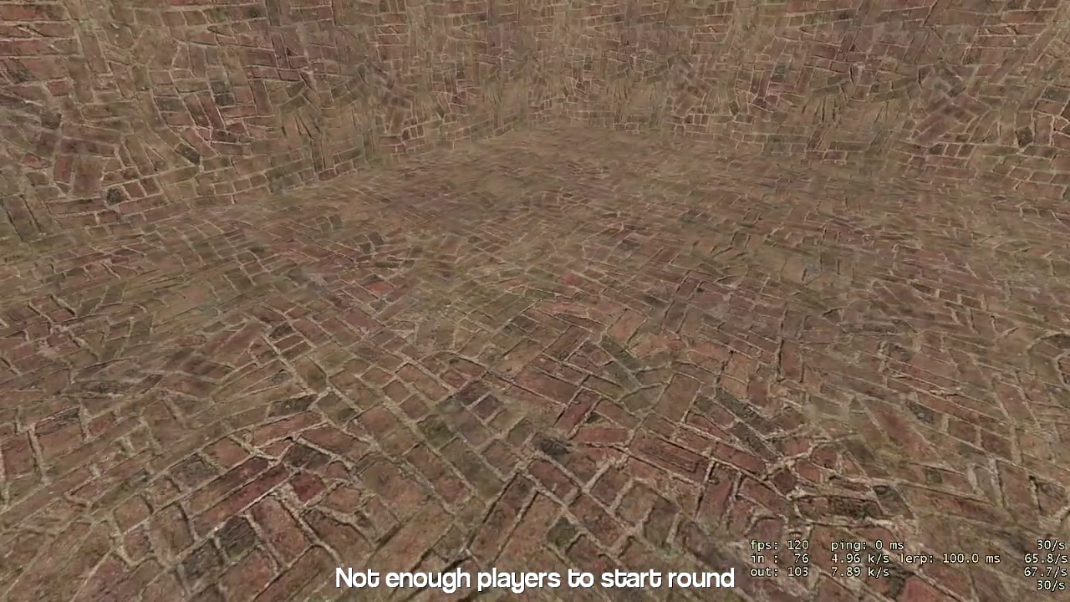
Add the first random loot item, a desk lamp, with mu_loot_add random
{"action": "key", "text": "grave"}
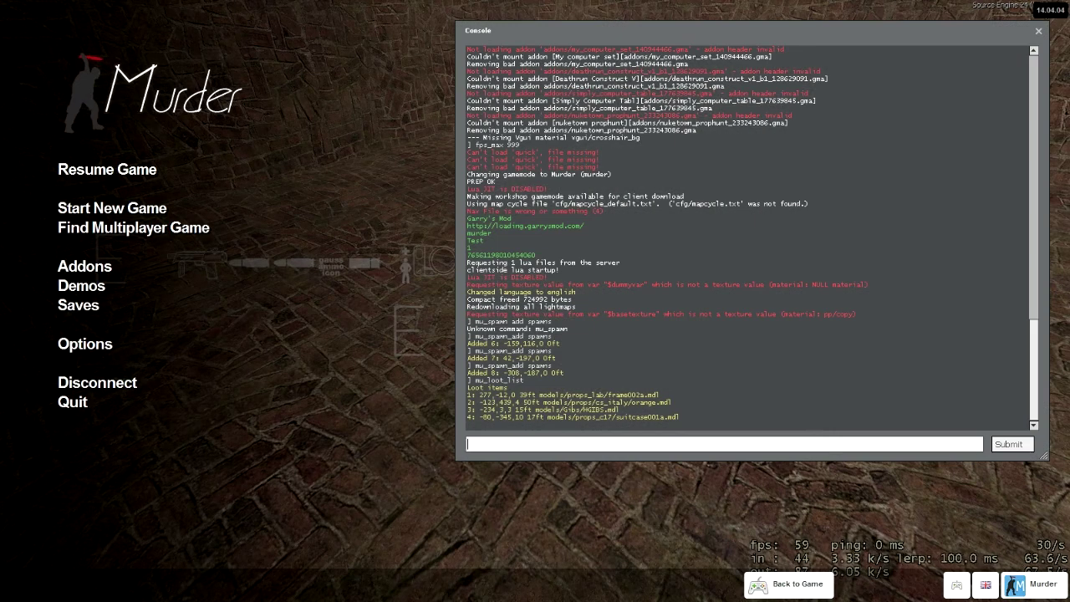
{"action": "type", "text": "mu_add"}
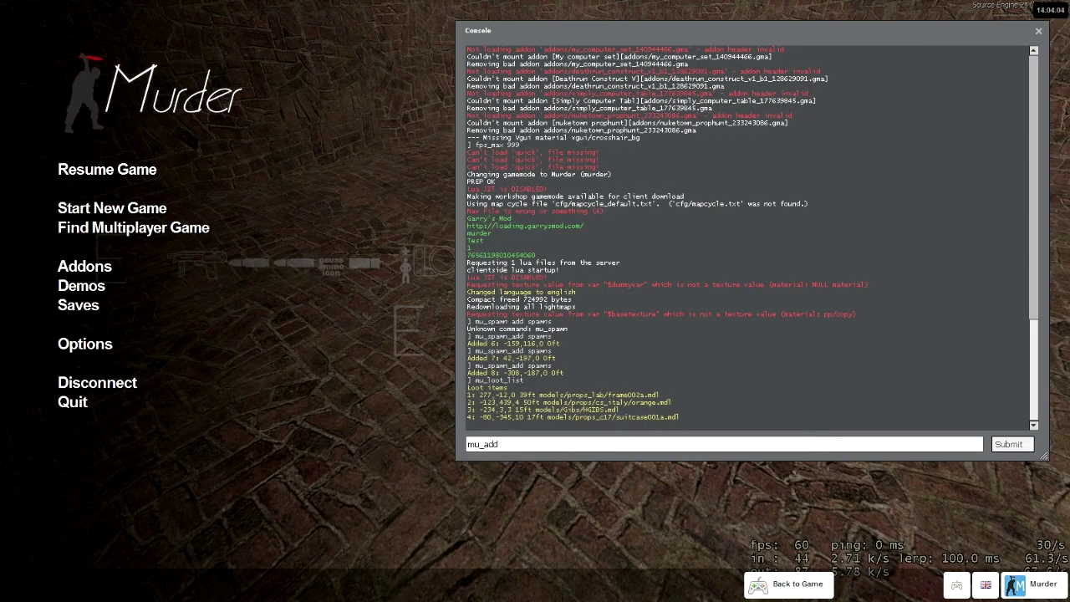
{"action": "key", "text": "BackSpace"}
{"action": "key", "text": "BackSpace"}
{"action": "key", "text": "BackSpace"}
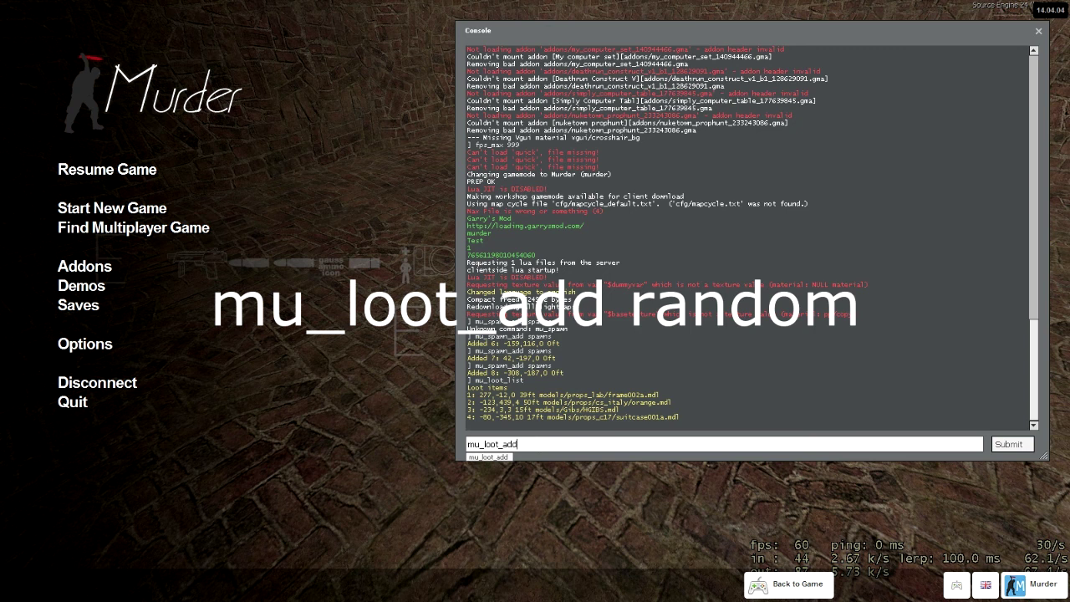
{"action": "key", "text": "Return"}
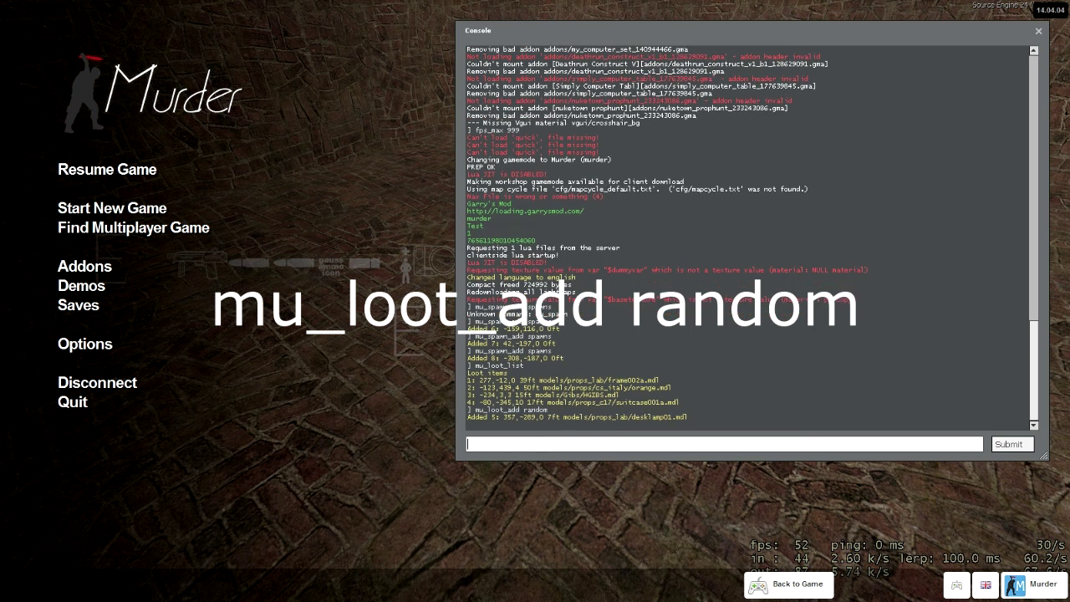
{"action": "key", "text": "Escape"}
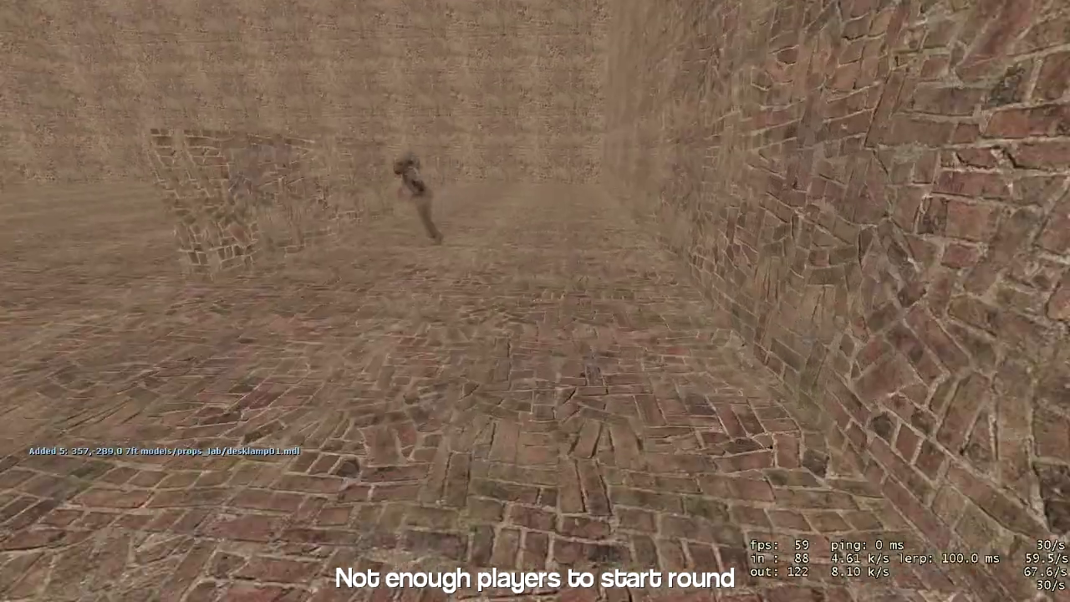
Add two more random loot items, a cactus and an orange, and walk over to them
{"action": "key", "text": "grave"}
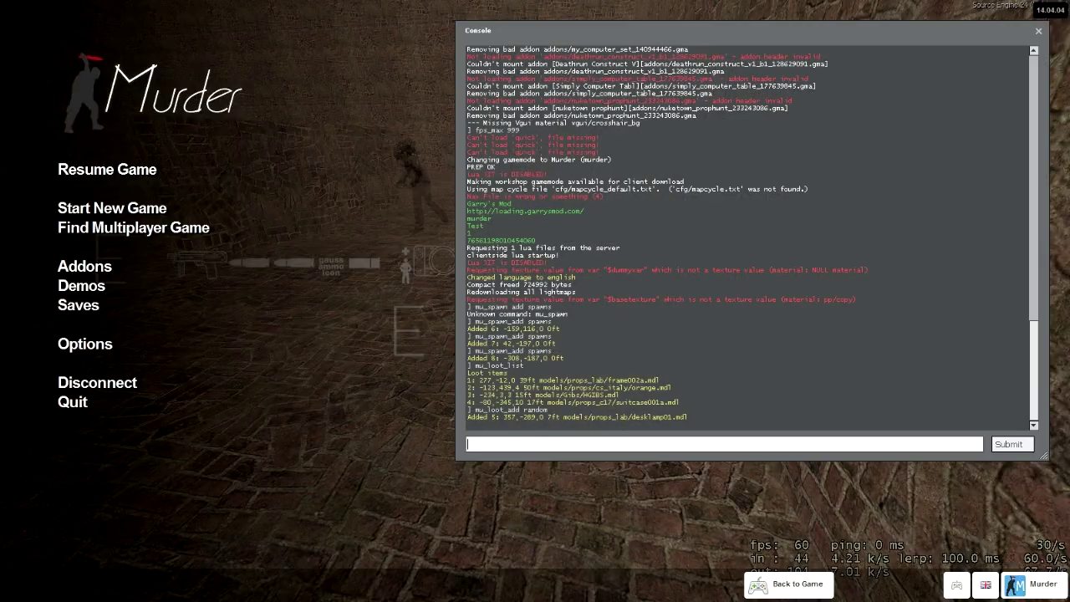
{"action": "type", "text": "mu_loot_add random"}
{"action": "key", "text": "Return"}
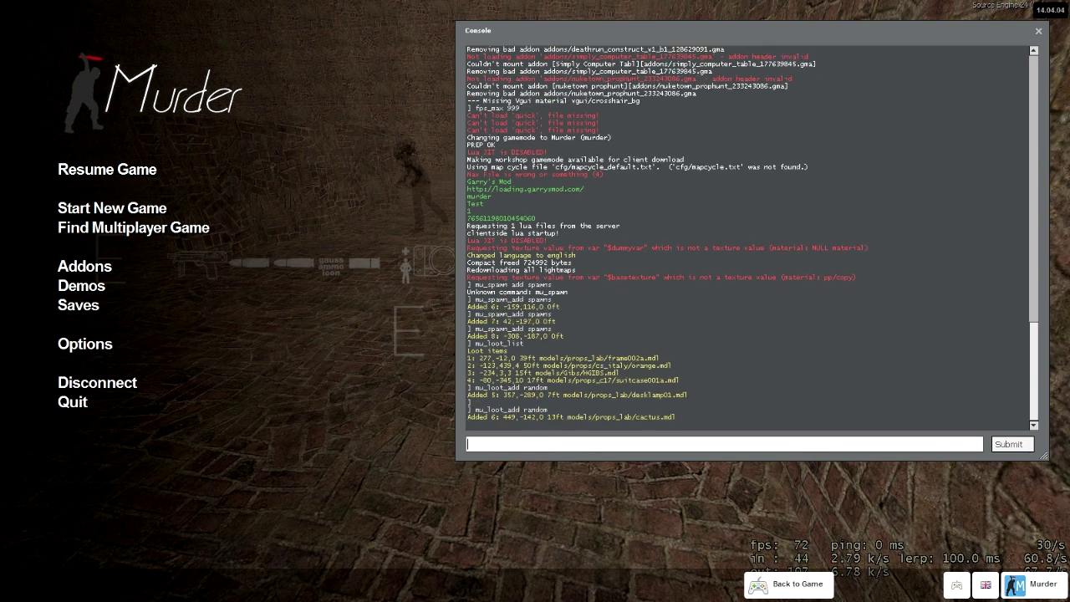
{"action": "key", "text": "grave"}
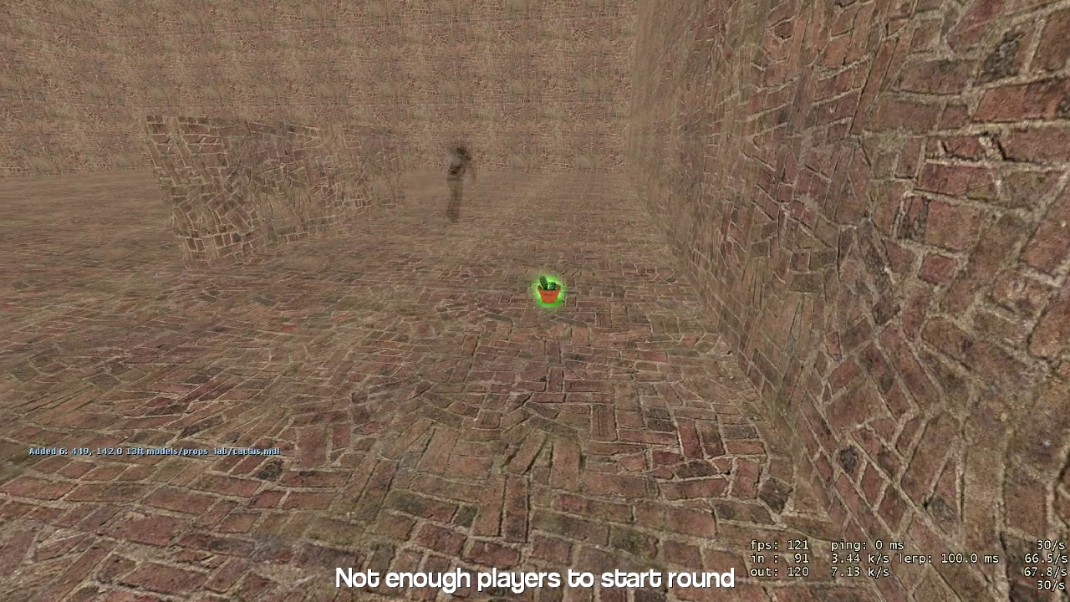
{"action": "key", "text": "grave"}
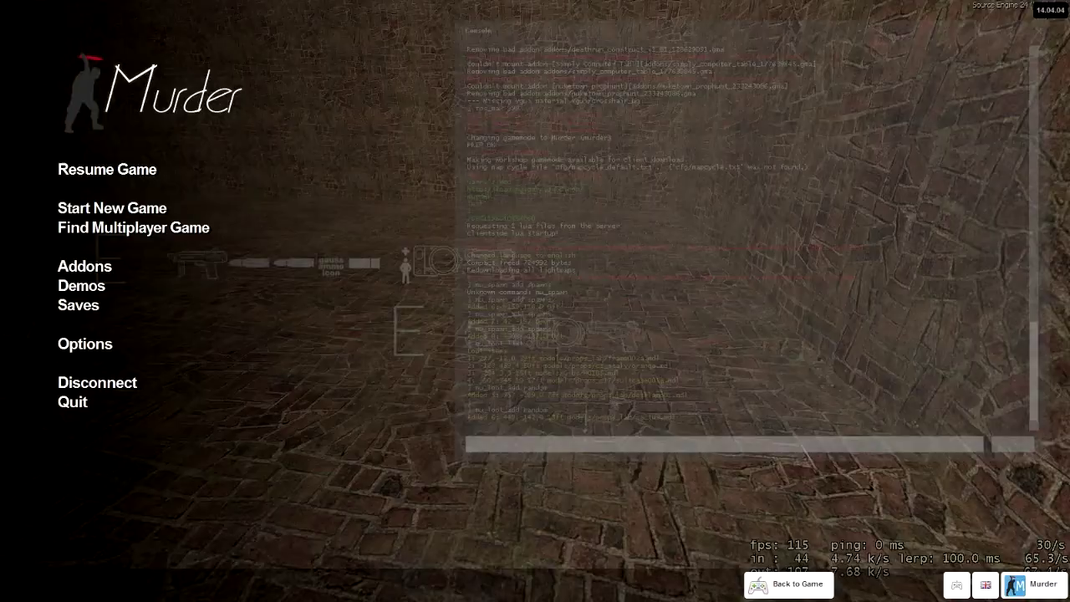
{"action": "key", "text": "Up"}
{"action": "key", "text": "Return"}
{"action": "key", "text": "grave"}
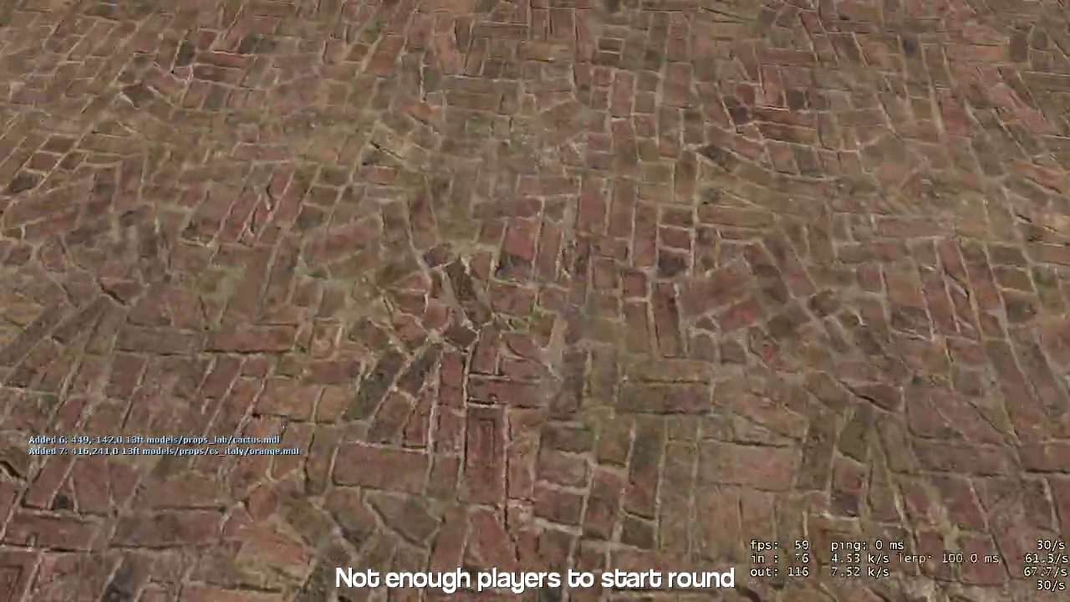
{"action": "key", "text": "w"}
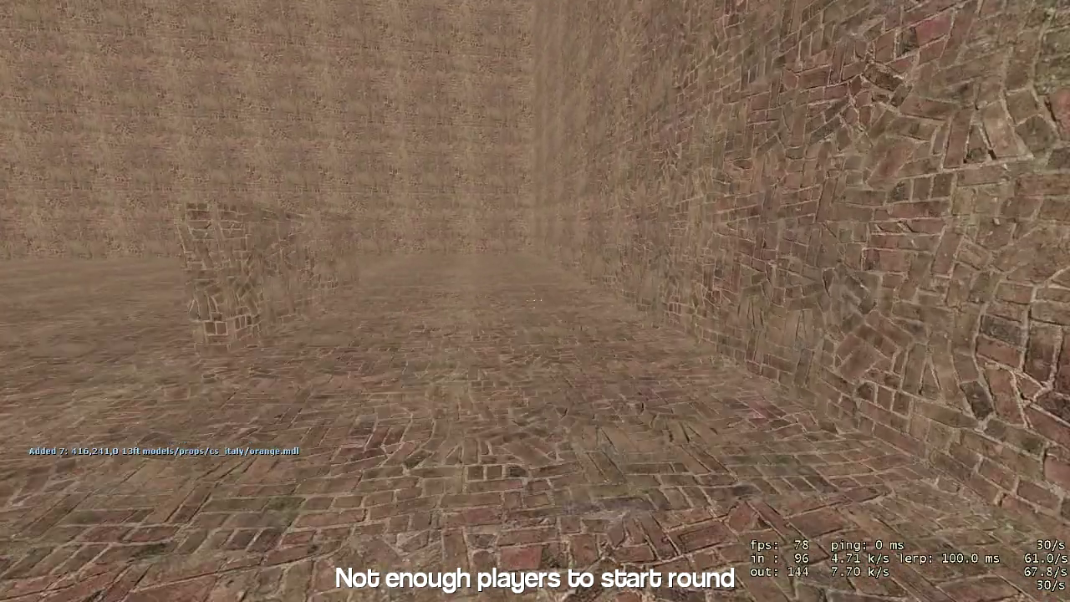
Run mu_loot_respawn so the desk lamp, cactus and other loot reappear glowing green
{"action": "key", "text": "grave"}
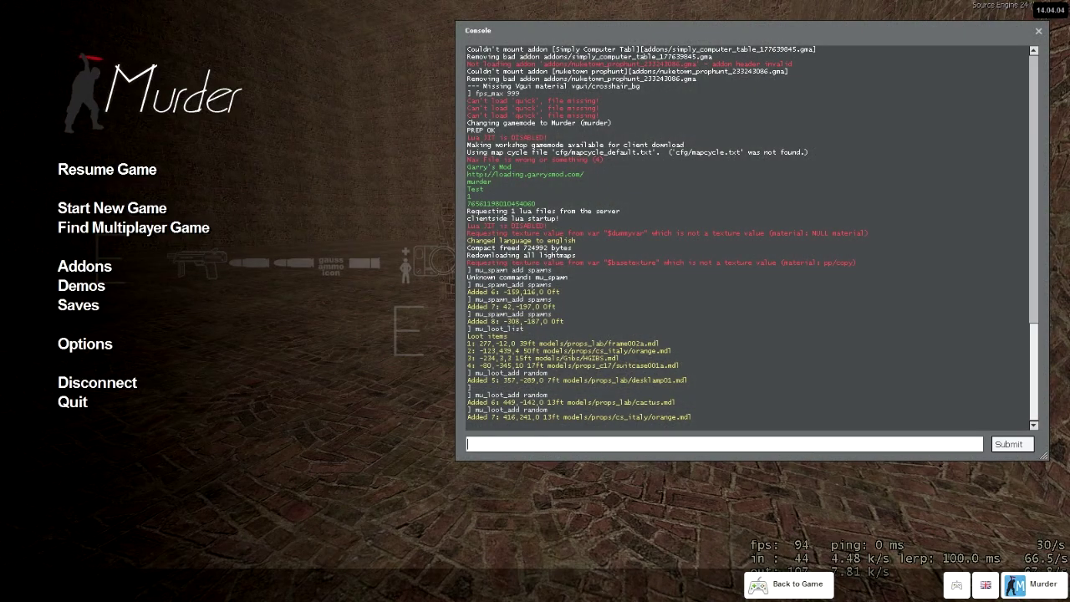
{"action": "type", "text": "mu_"}
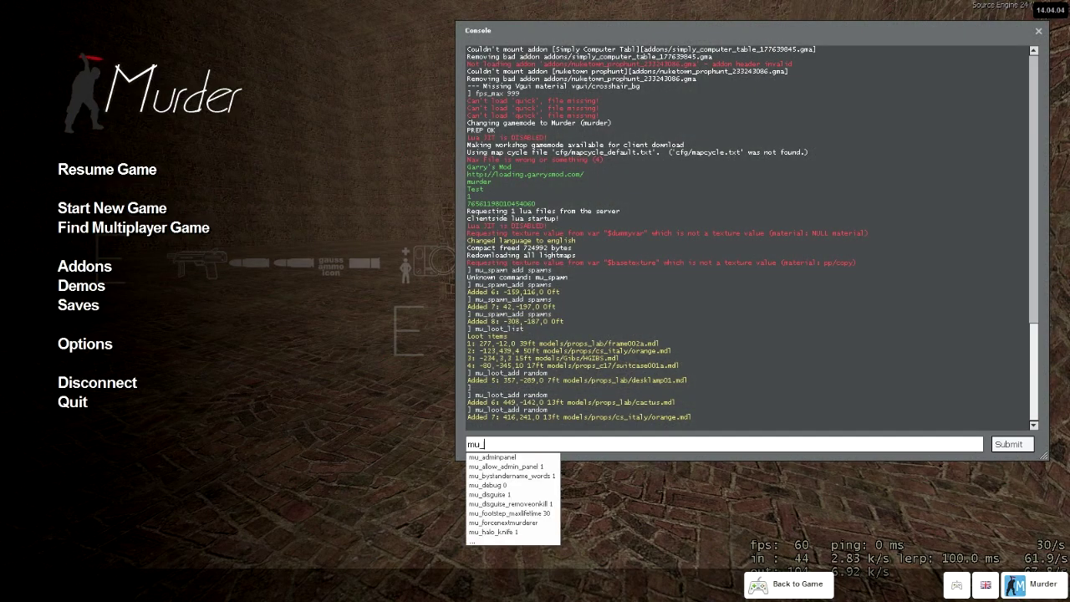
{"action": "type", "text": "spawn"}
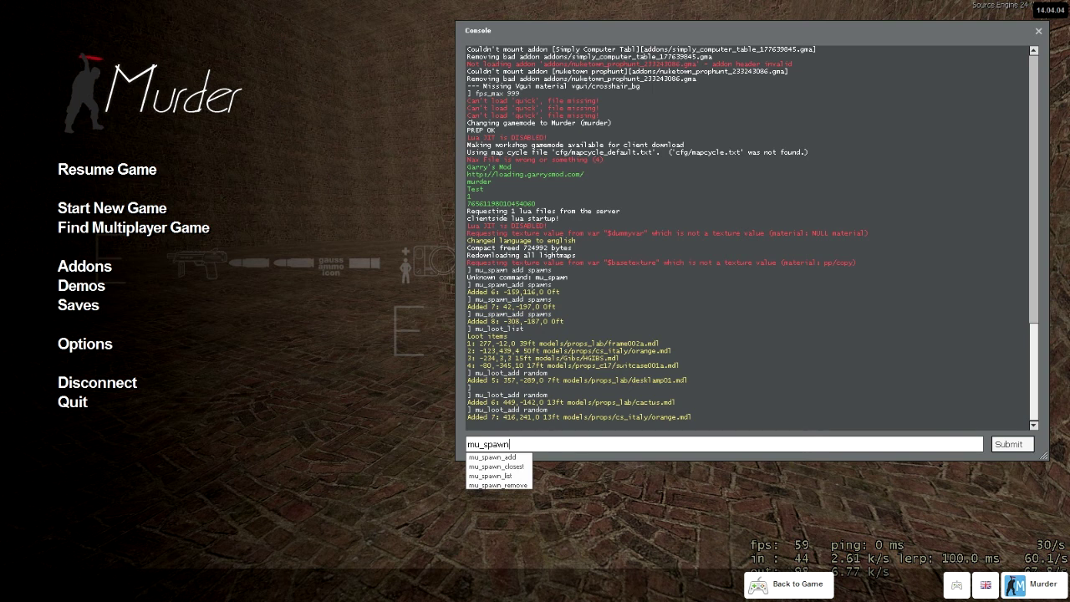
{"action": "type", "text": "_r"}
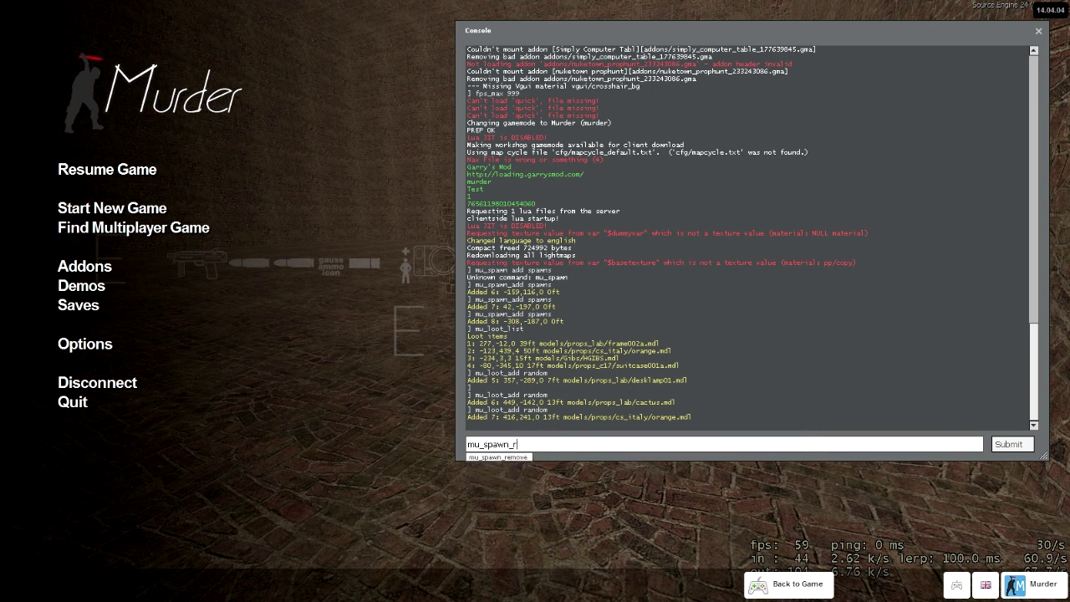
{"action": "key", "text": "BackSpace"}
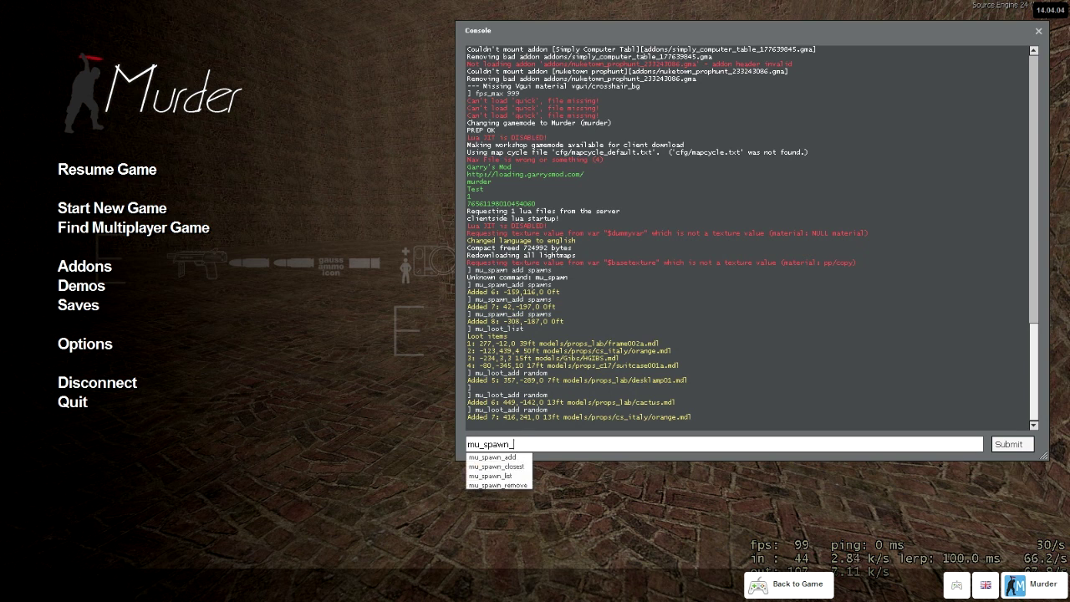
{"action": "key", "text": "BackSpace"}
{"action": "key", "text": "BackSpace"}
{"action": "key", "text": "BackSpace"}
{"action": "type", "text": "l"}
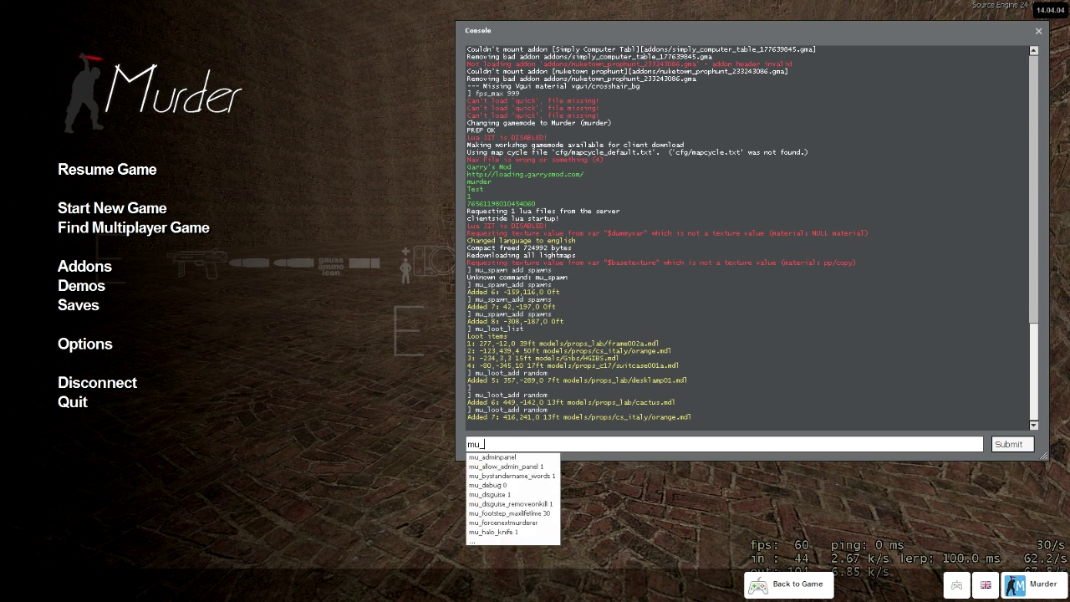
{"action": "type", "text": "oot_respawn"}
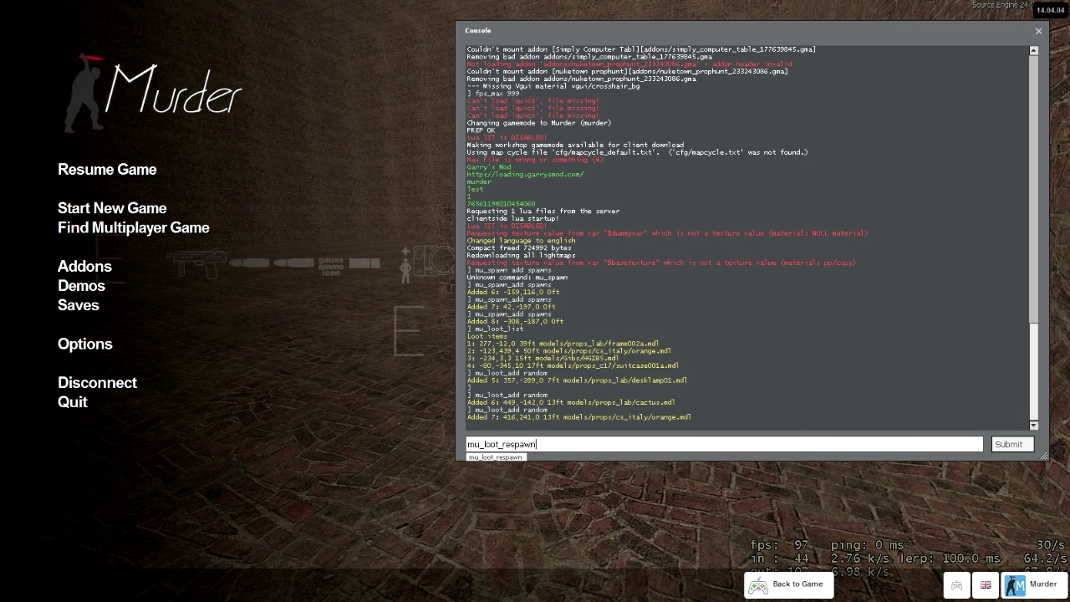
{"action": "key", "text": "Return"}
Return to the game and walk the brick room past the glowing black box toward the body by the far wall
{"action": "key", "text": "Escape"}
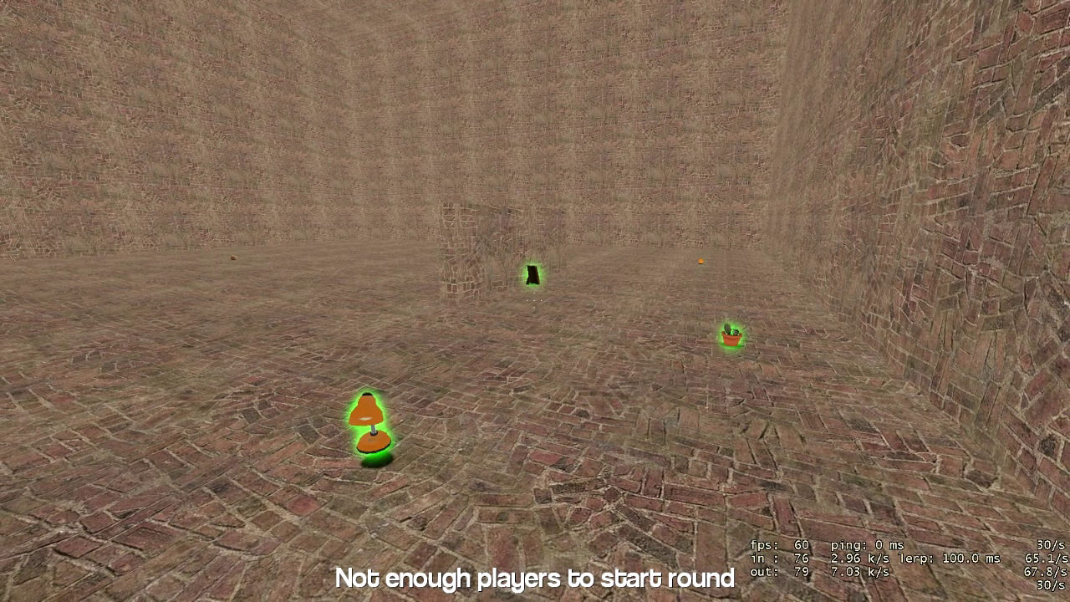
{"action": "key", "text": "w"}
{"action": "key", "text": "s"}
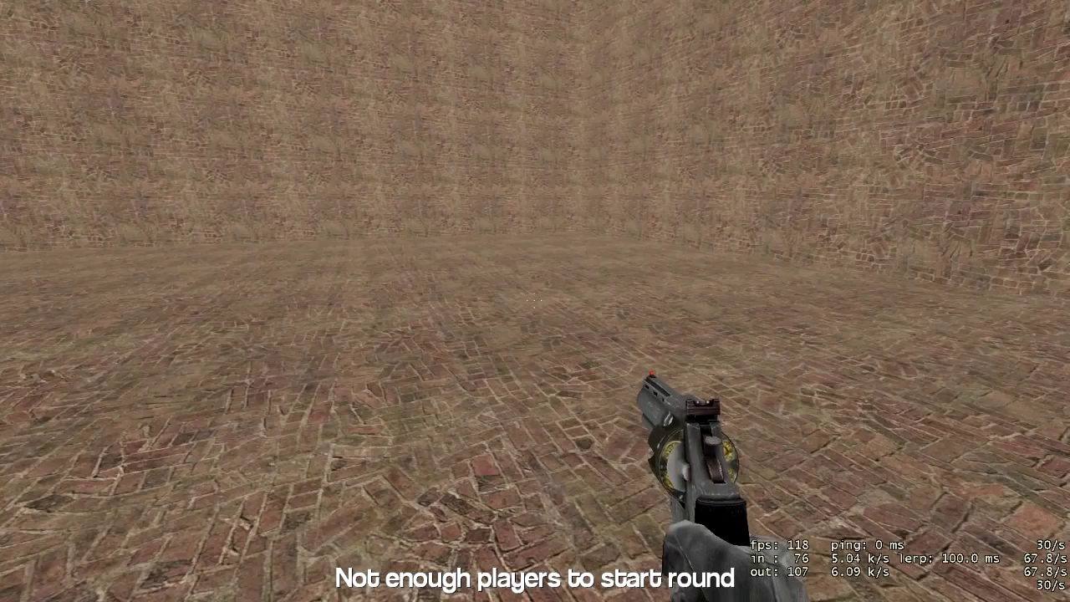
{"action": "key", "text": "w"}
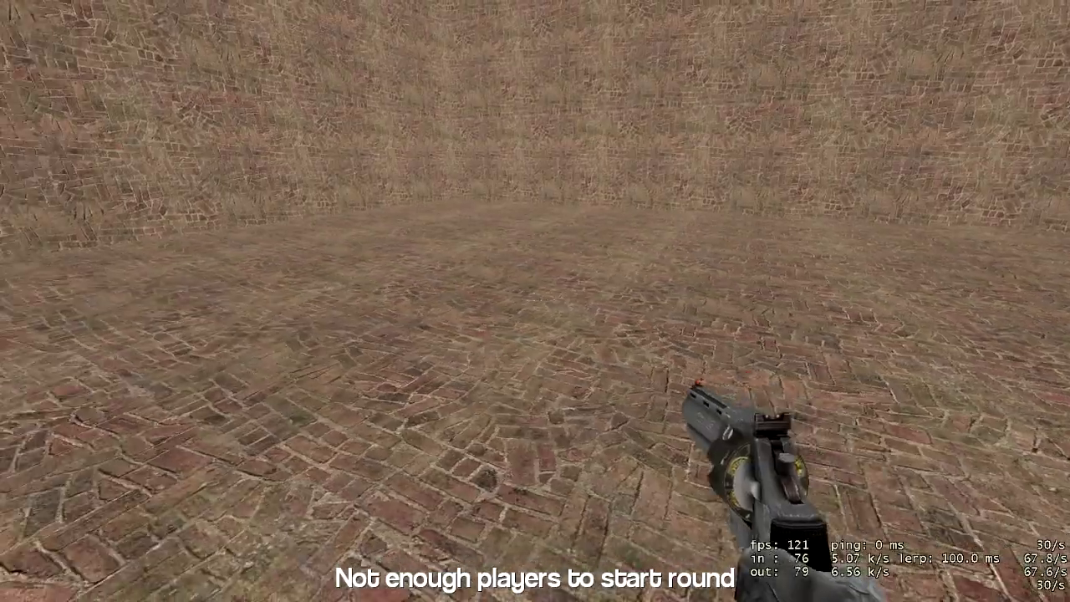
{"action": "key", "text": "w"}
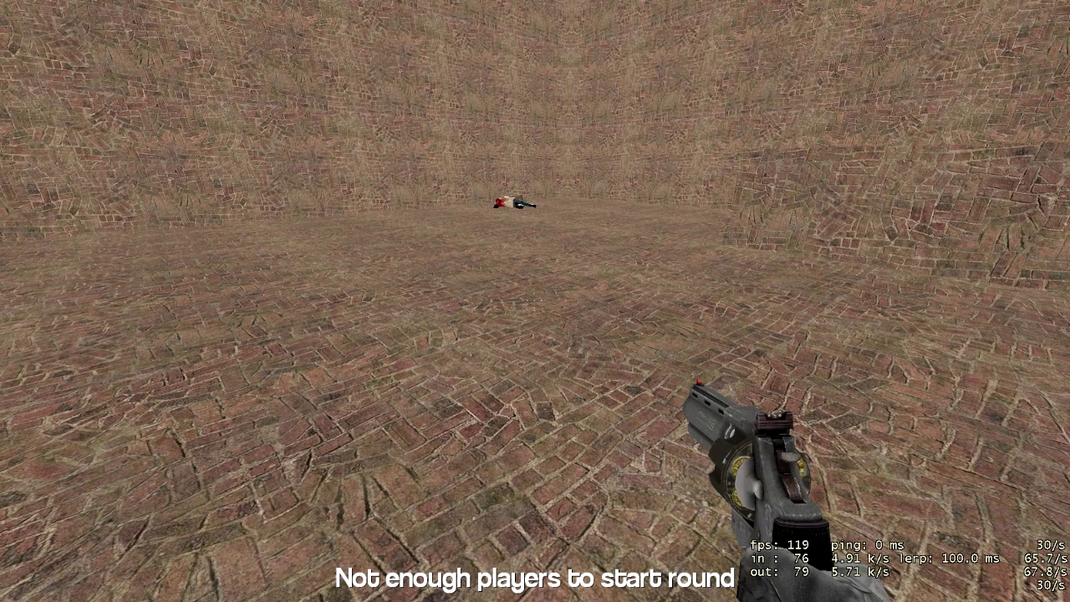